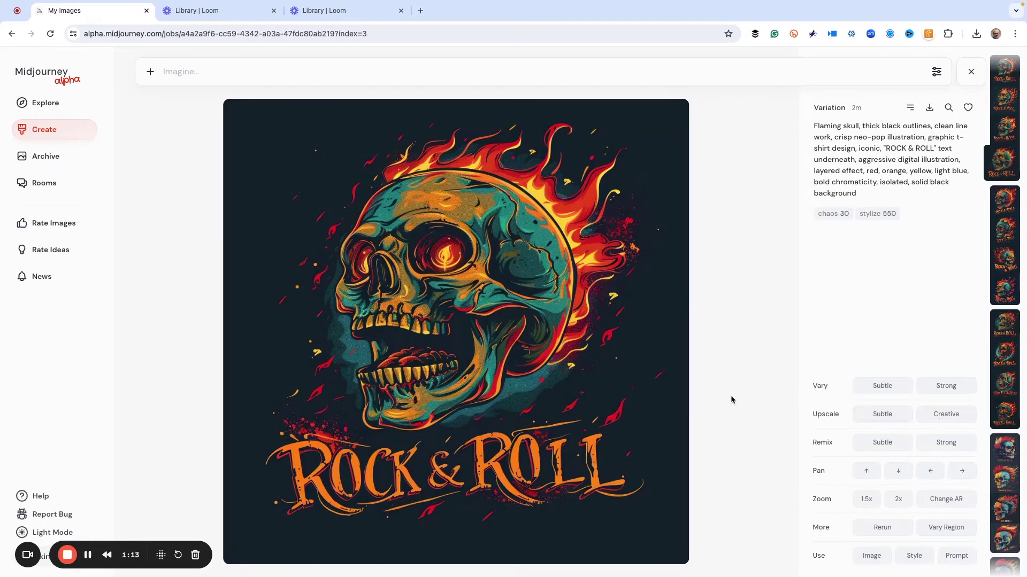
# Step: Request subtle and creative upscales of the flaming skull variation, then start downloading the original
pyautogui.click(879, 417)
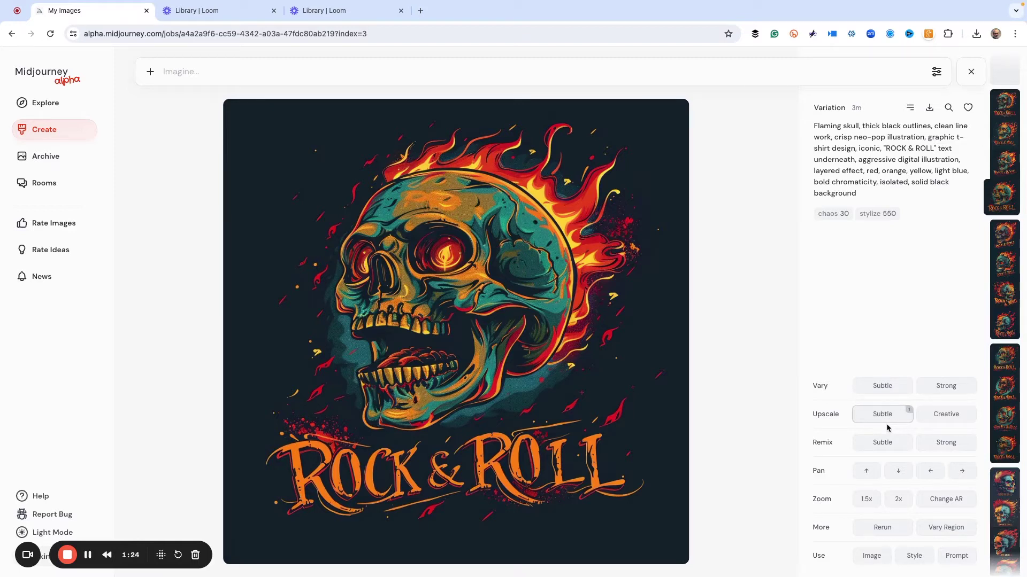
pyautogui.click(947, 417)
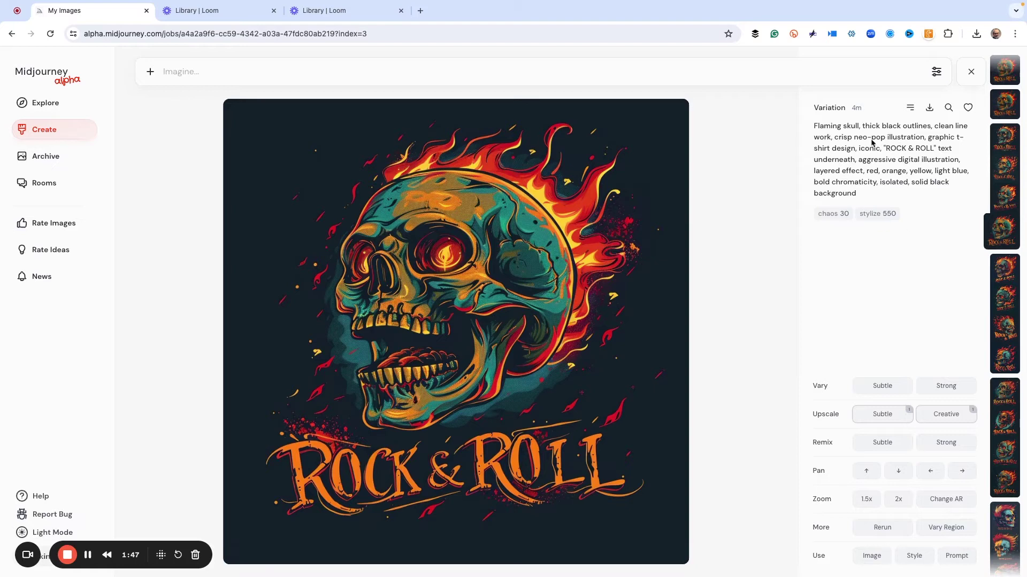
pyautogui.click(929, 108)
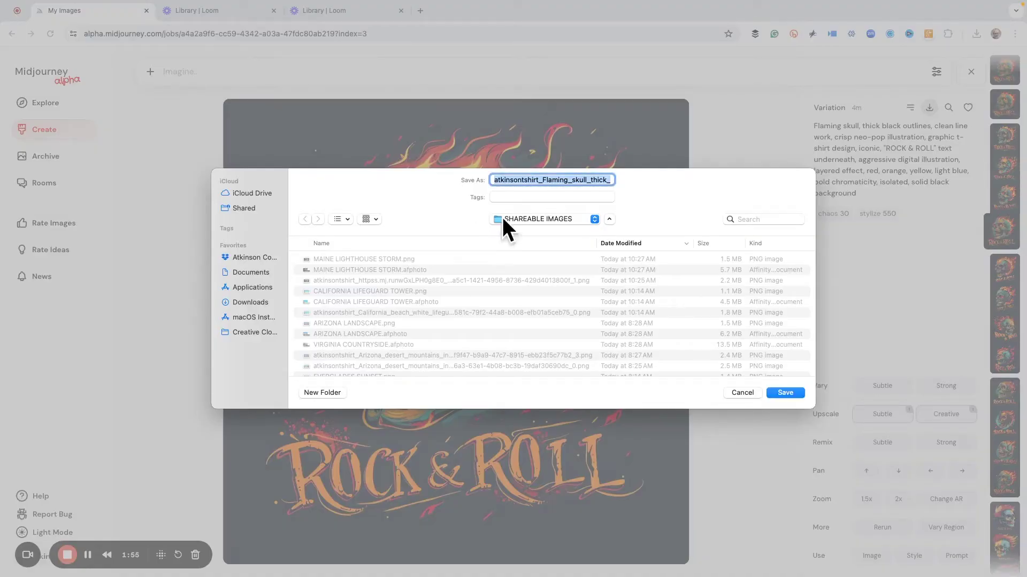
# Step: Save the skull variation as a PNG and return to the creations list
pyautogui.click(785, 392)
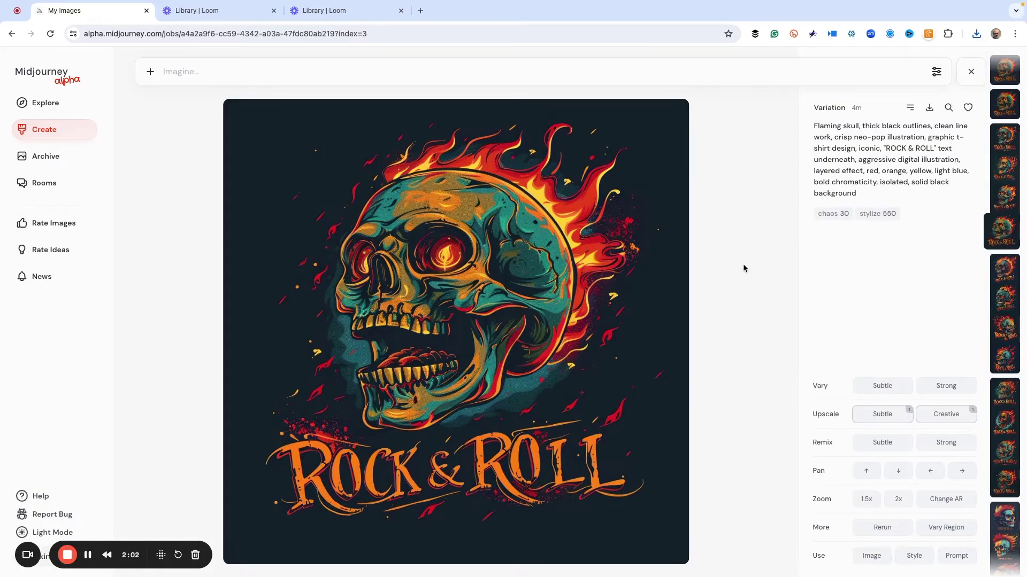
pyautogui.click(756, 139)
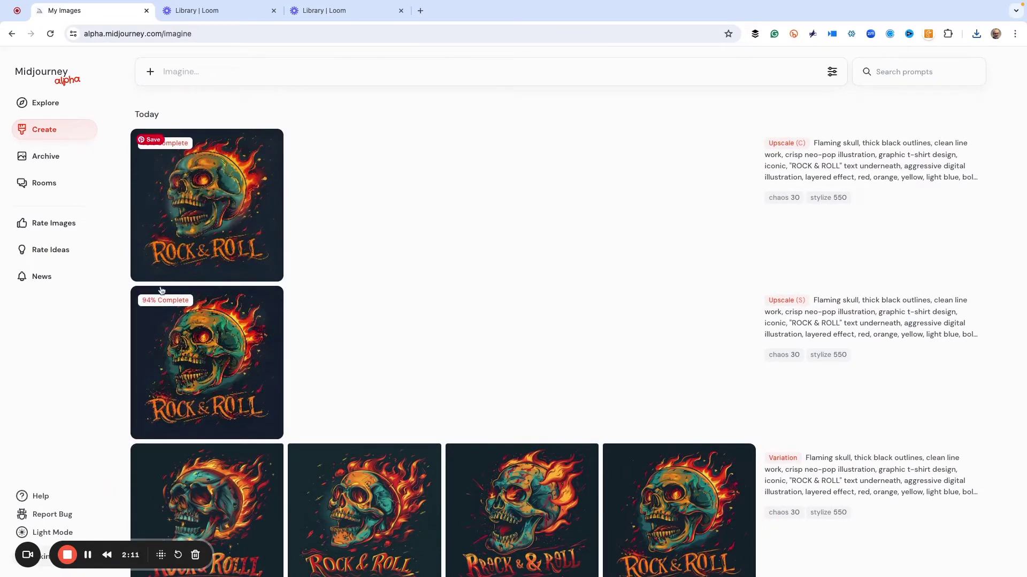
pyautogui.moveTo(207, 206)
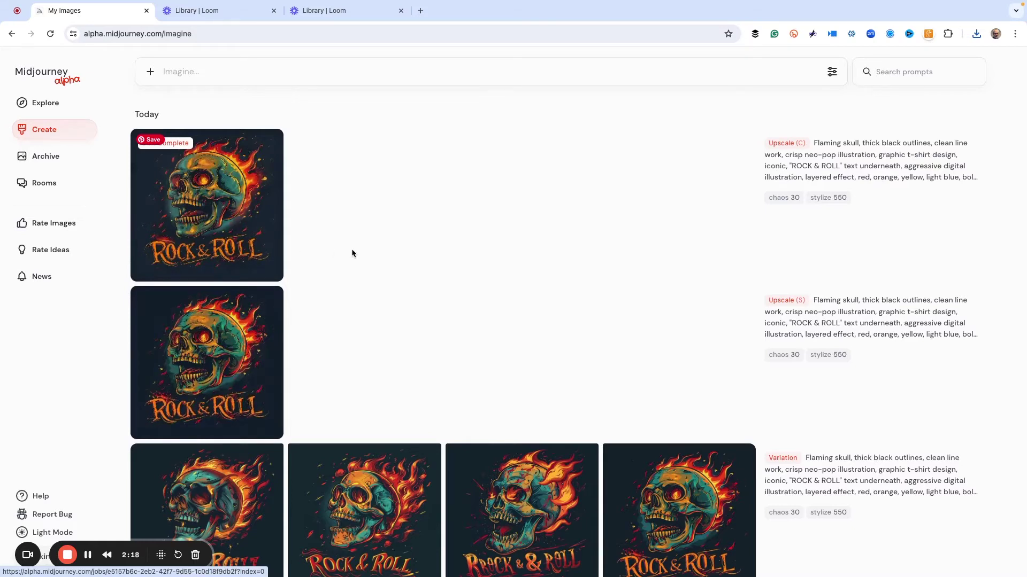
# Step: Save the subtle upscale of the skull as a PNG in Shareable Images, then move to the creative upscale
pyautogui.click(207, 363)
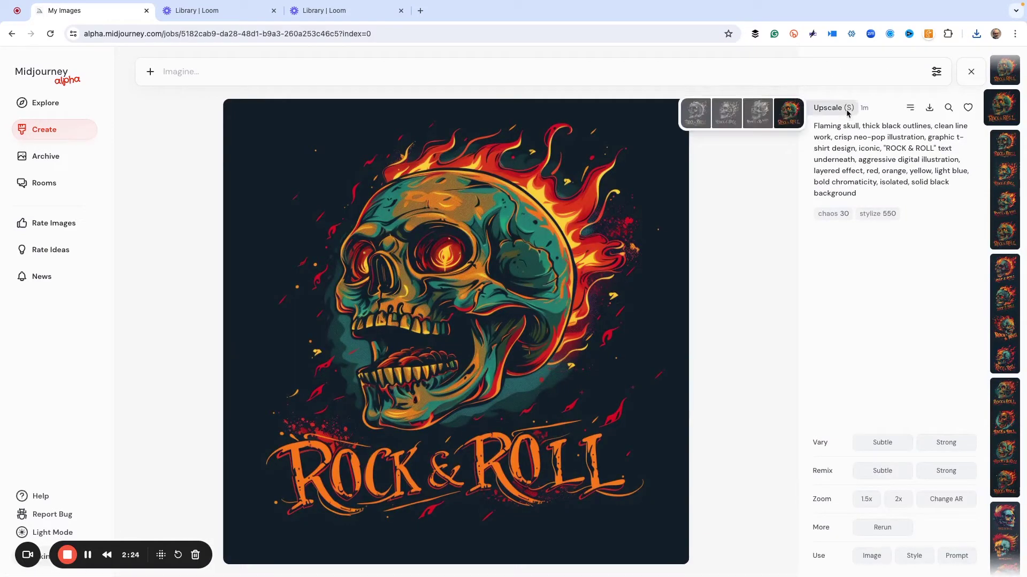
pyautogui.moveTo(456, 241)
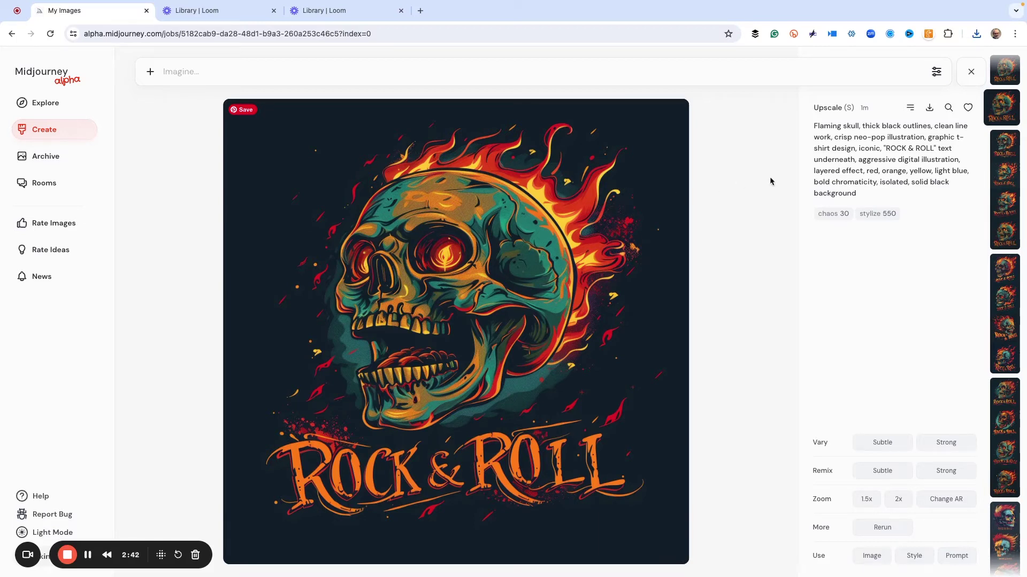
pyautogui.click(930, 108)
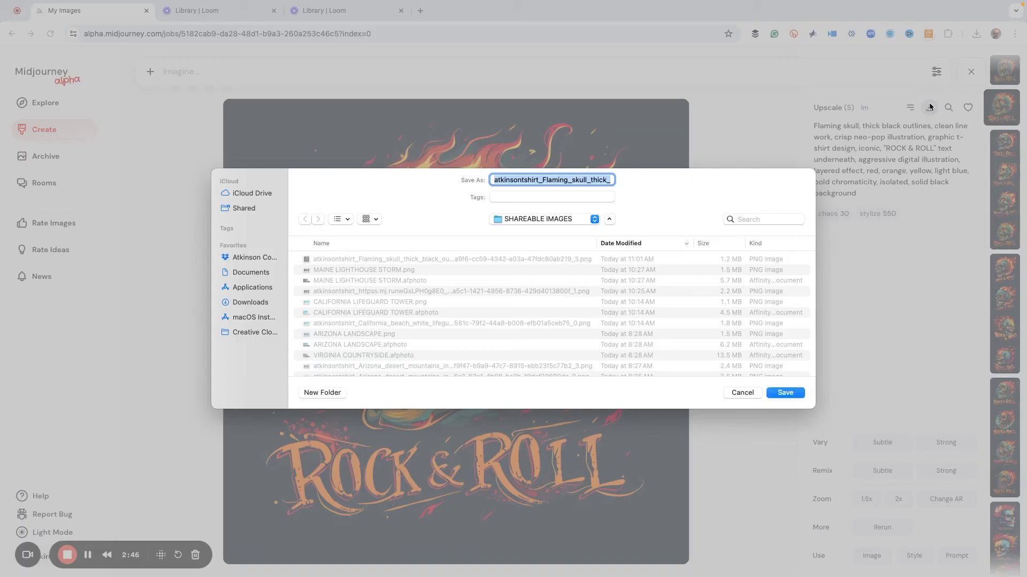
pyautogui.click(785, 392)
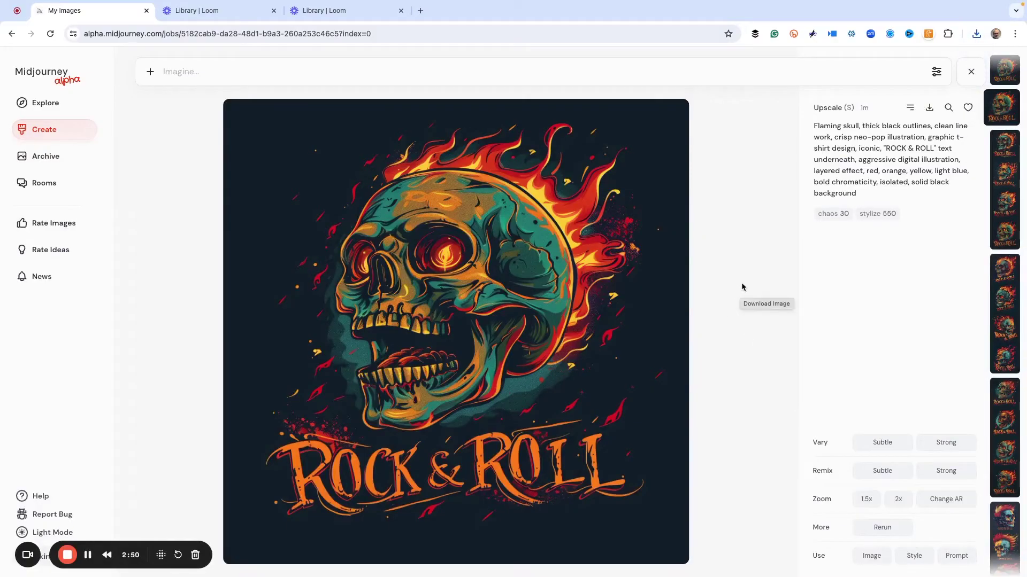
pyautogui.press('Up')
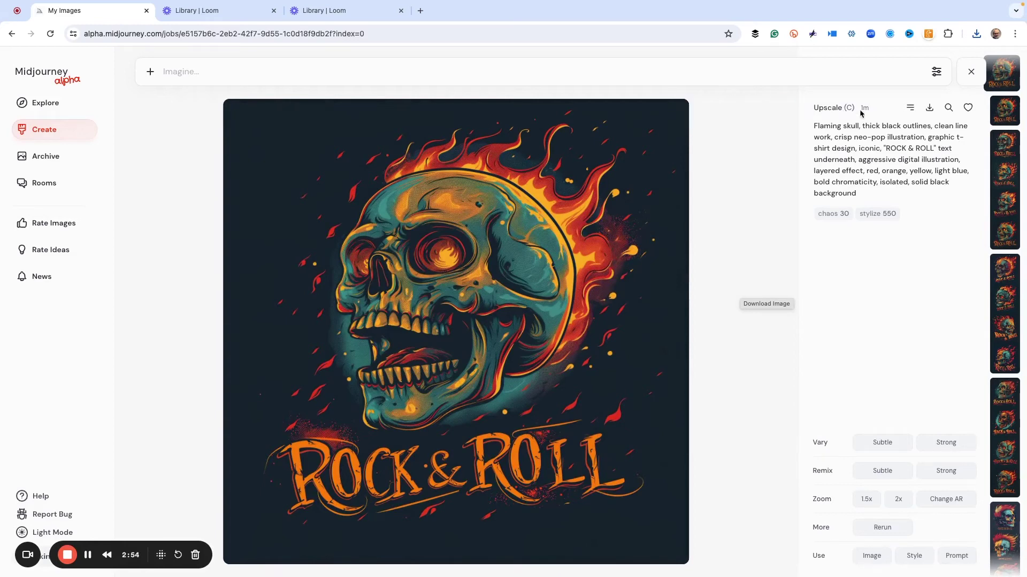
# Step: Flip between the subtle and creative upscales to compare, settle on creative and start its download
pyautogui.press('Down')
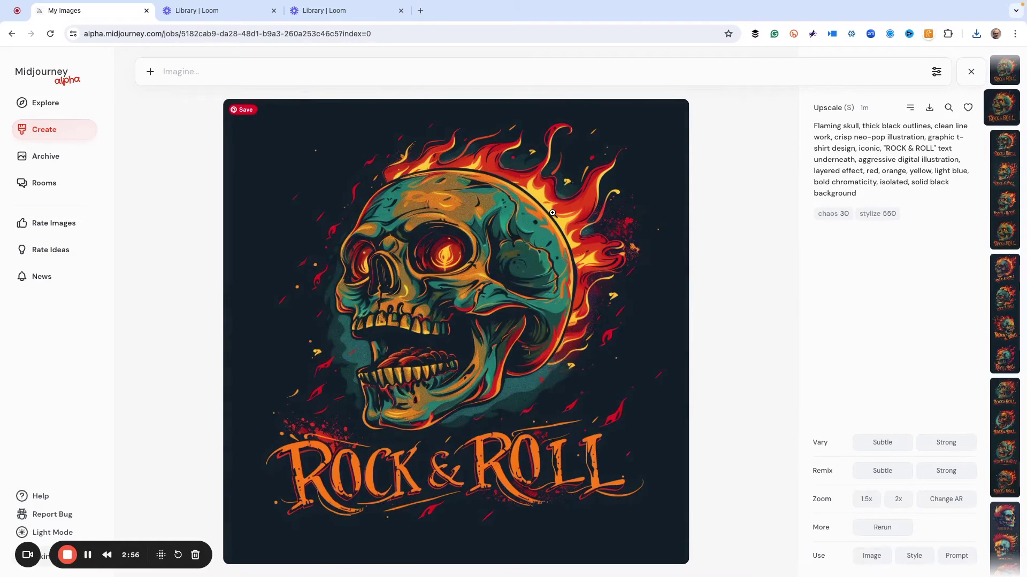
pyautogui.press('Up')
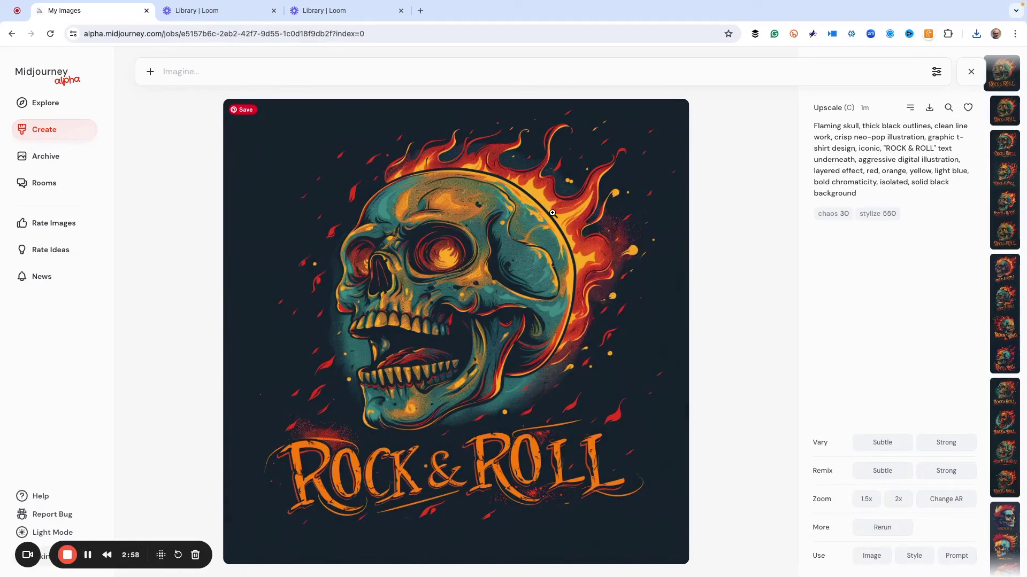
pyautogui.press('Down')
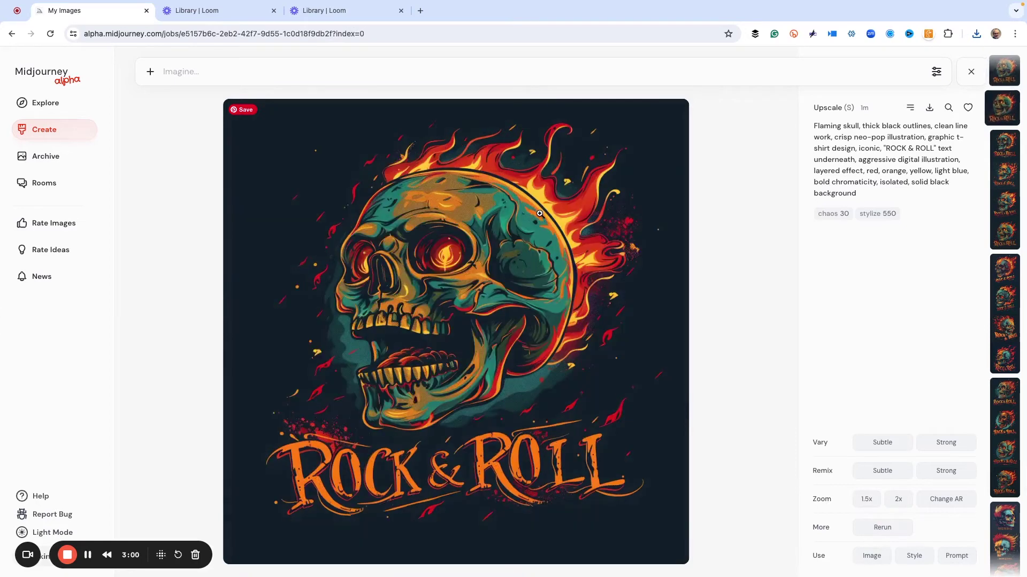
pyautogui.press('Up')
pyautogui.press('Down')
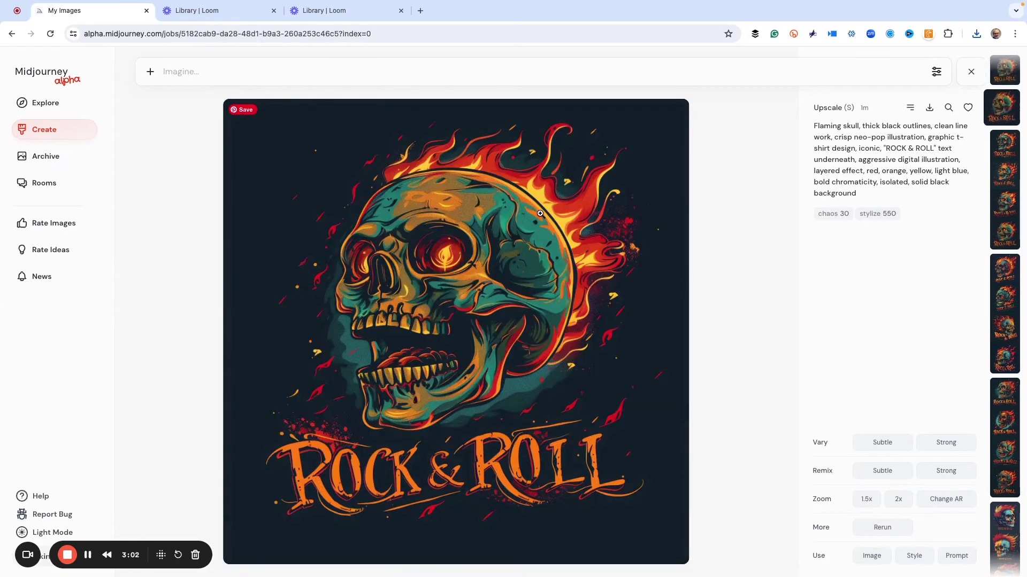
pyautogui.press('Up')
pyautogui.press('Down')
pyautogui.press('Up')
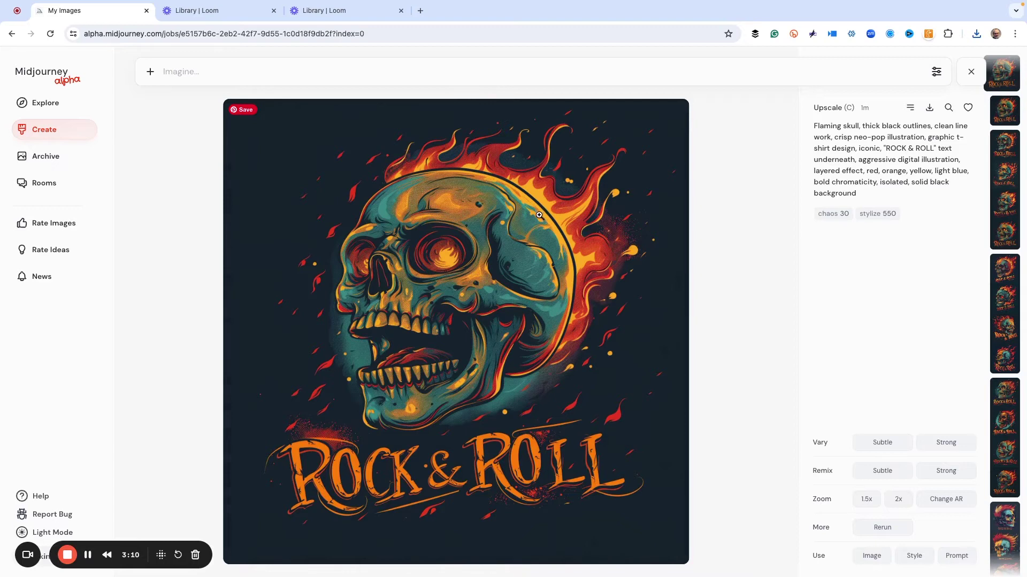
pyautogui.press('Down')
pyautogui.press('Down')
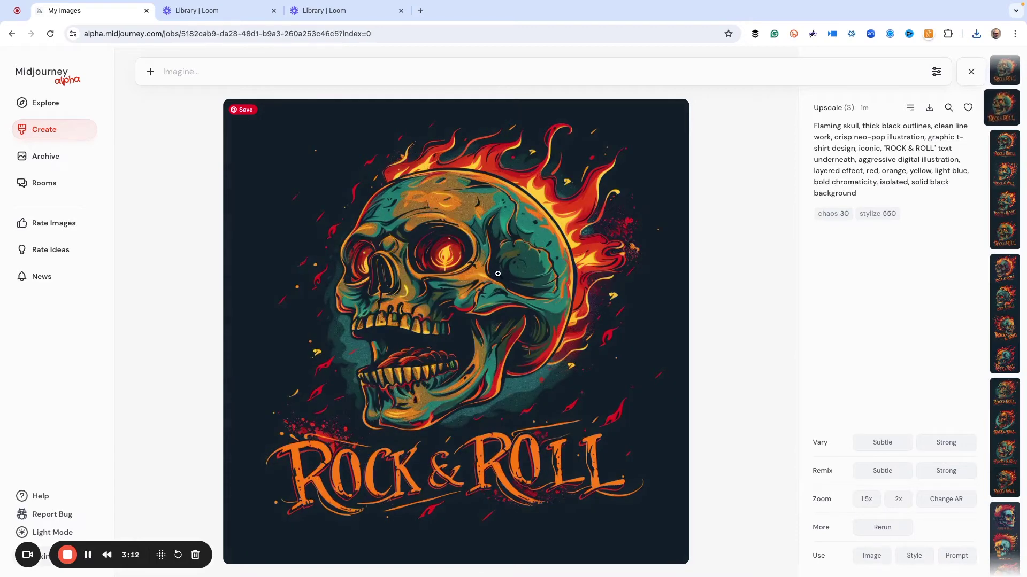
pyautogui.press('Up')
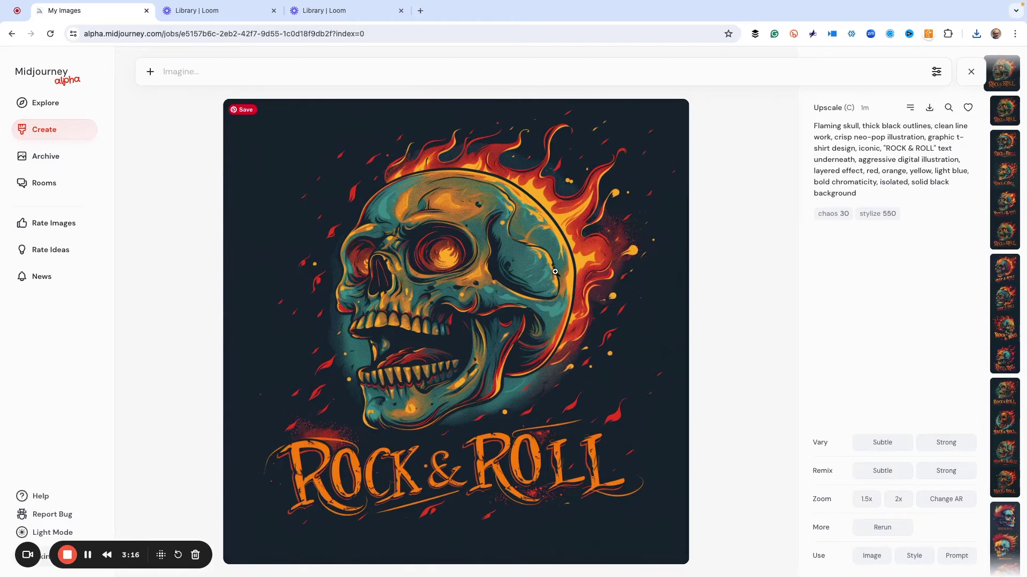
pyautogui.click(929, 107)
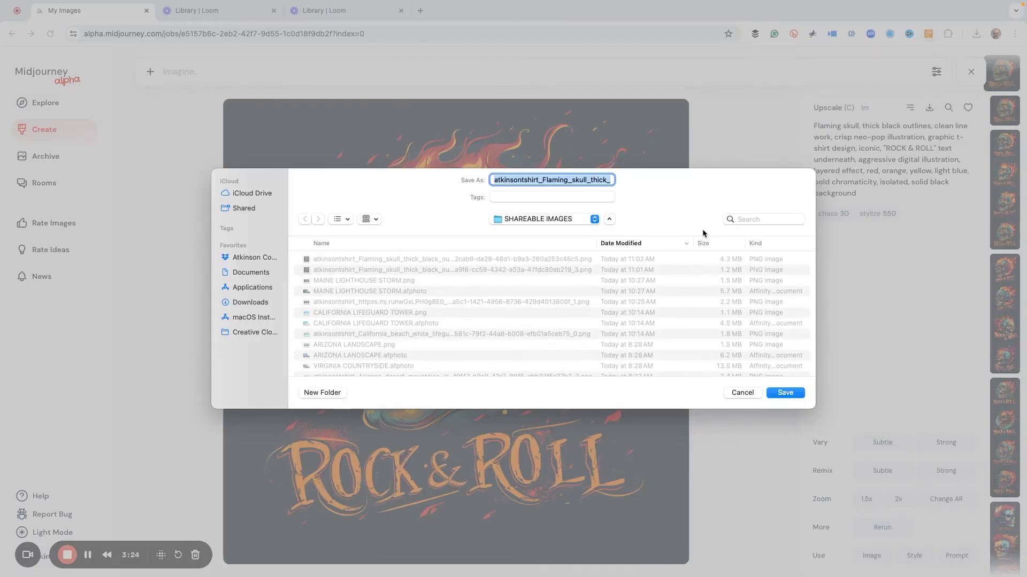
# Step: Save the creative upscale as a PNG, then bring up Affinity Photo's file open dialog
pyautogui.click(786, 393)
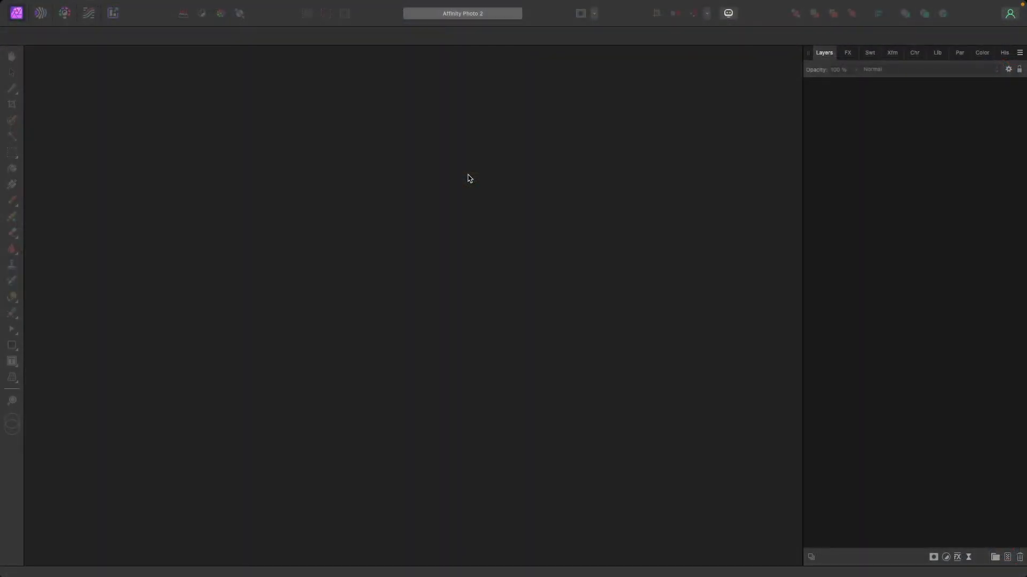
pyautogui.press('super+o')
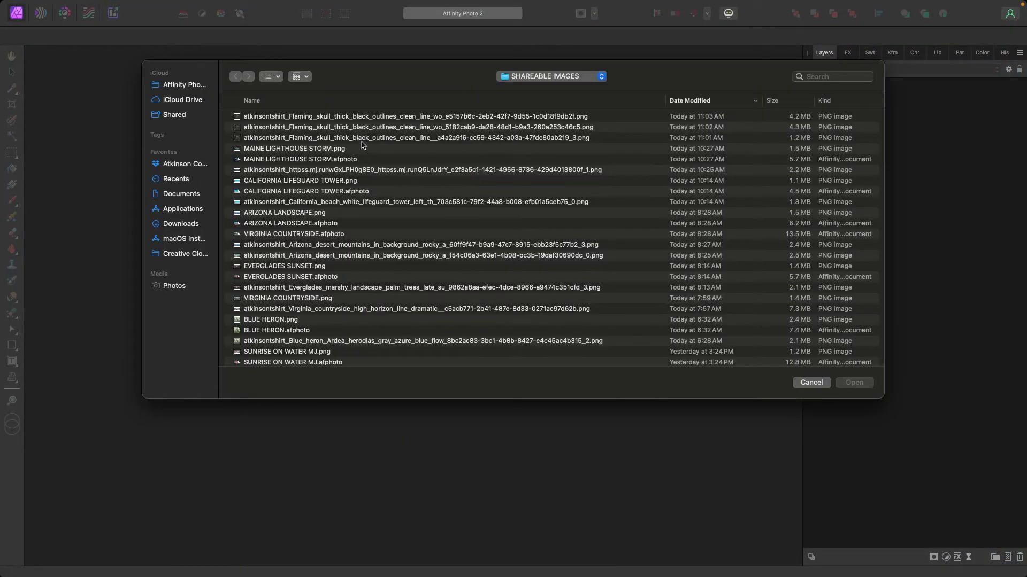
pyautogui.click(363, 138)
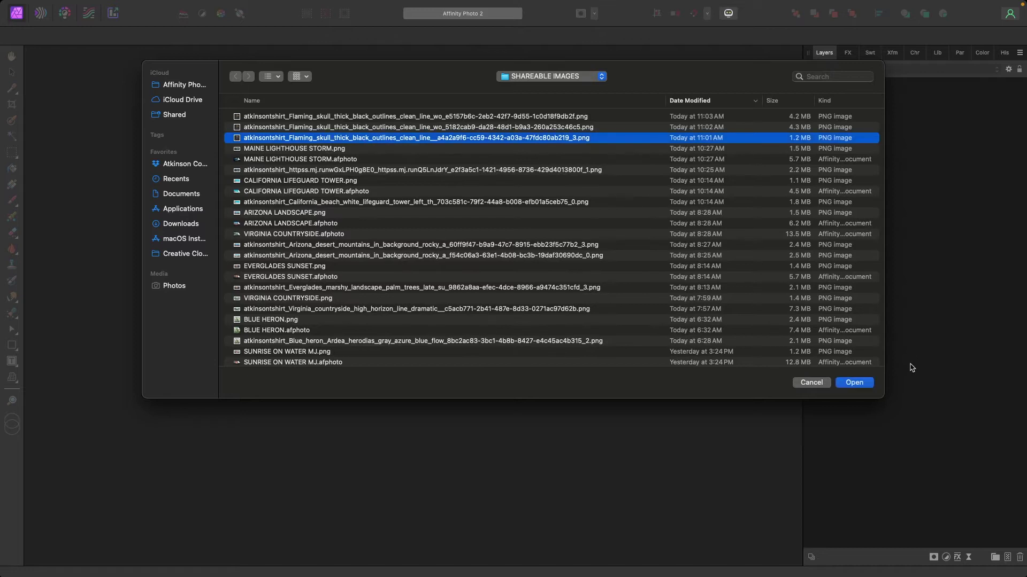
pyautogui.click(855, 383)
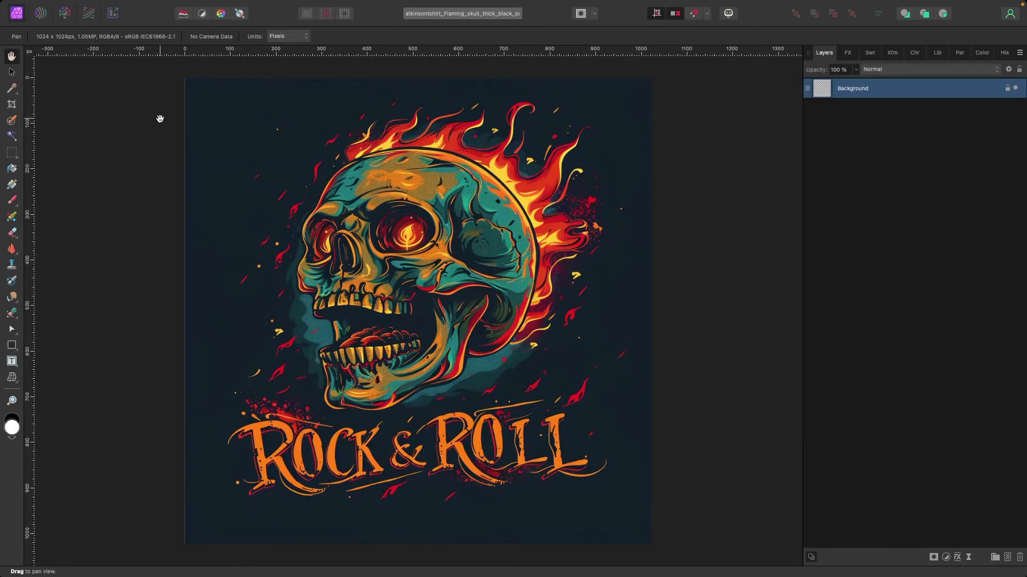
pyautogui.moveTo(180, 4)
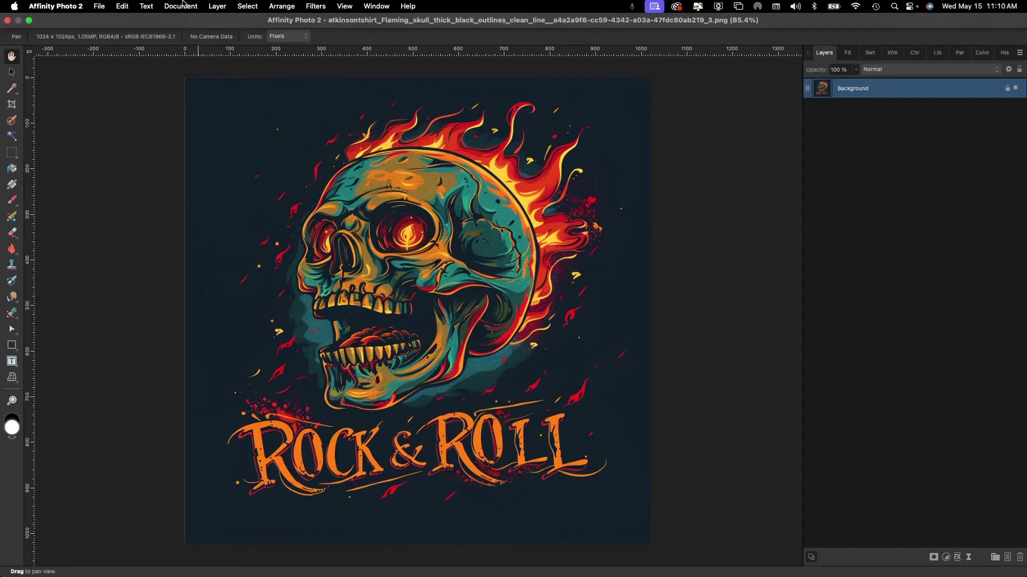
pyautogui.click(180, 7)
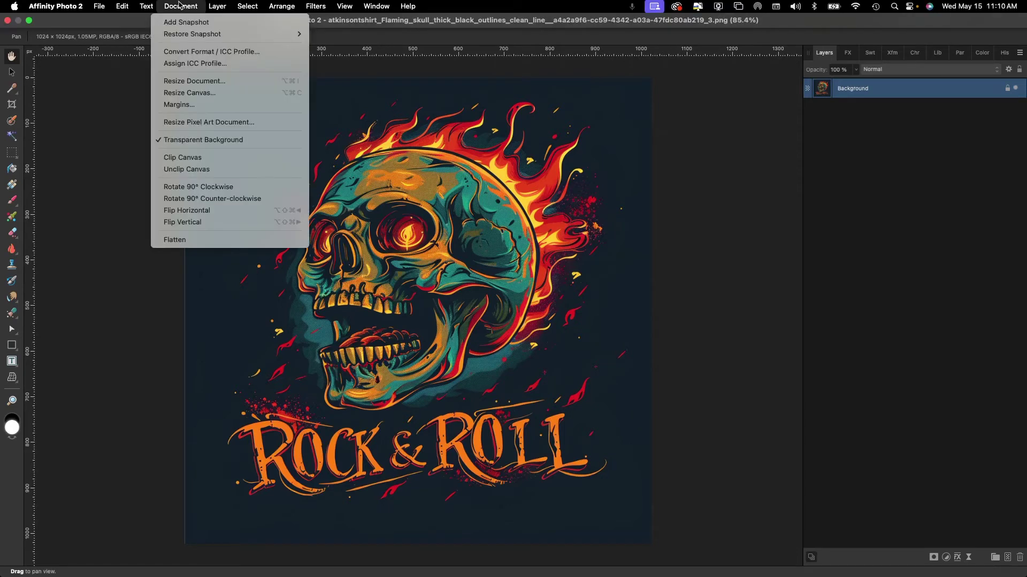
pyautogui.click(192, 80)
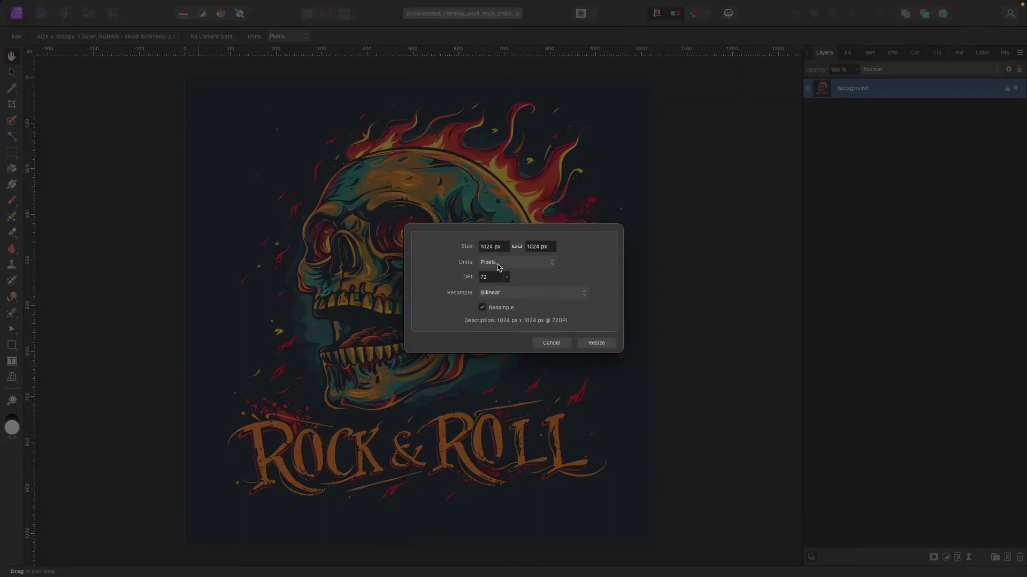
pyautogui.click(499, 265)
pyautogui.click(497, 295)
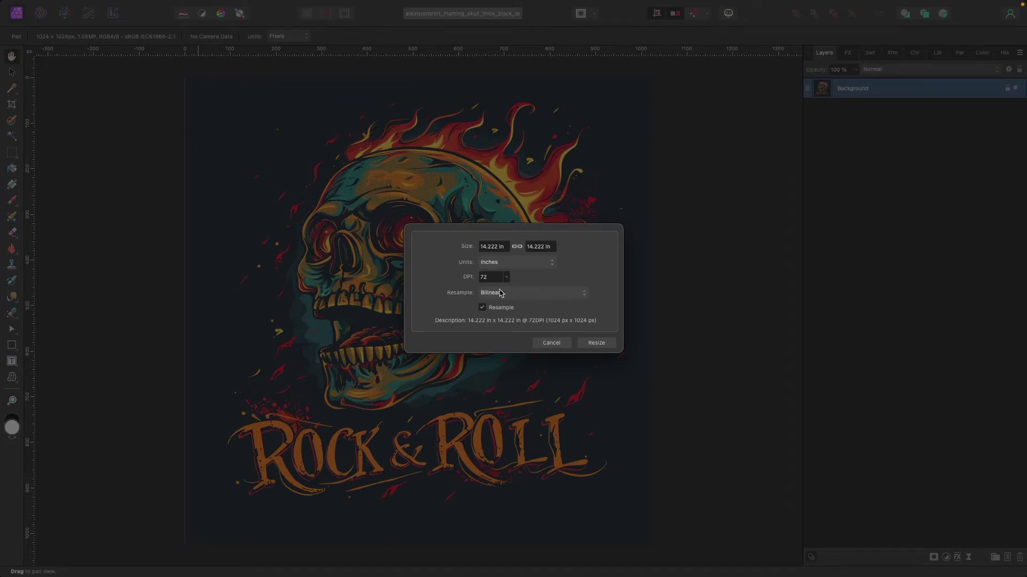
pyautogui.click(551, 342)
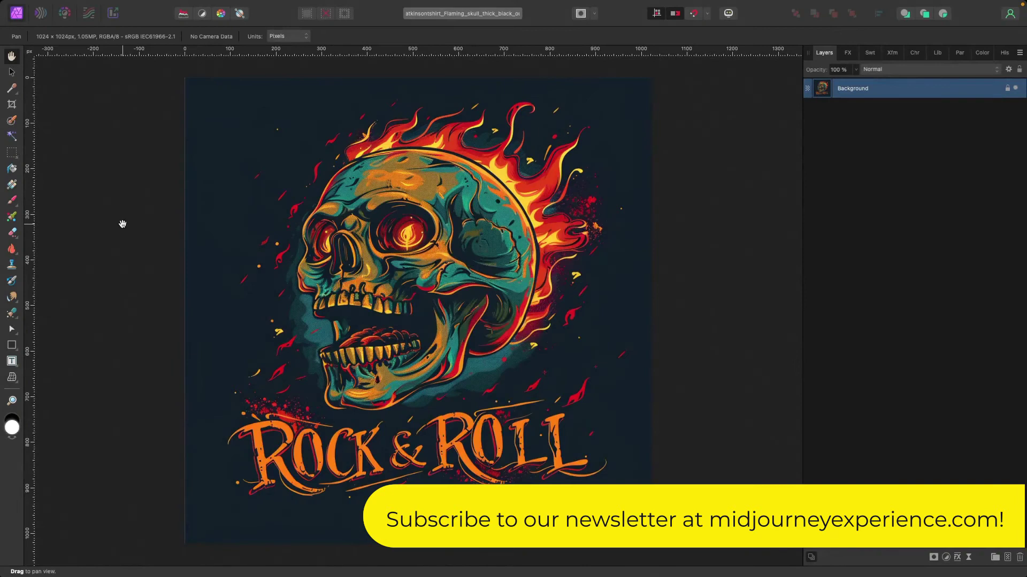
pyautogui.press('super+o')
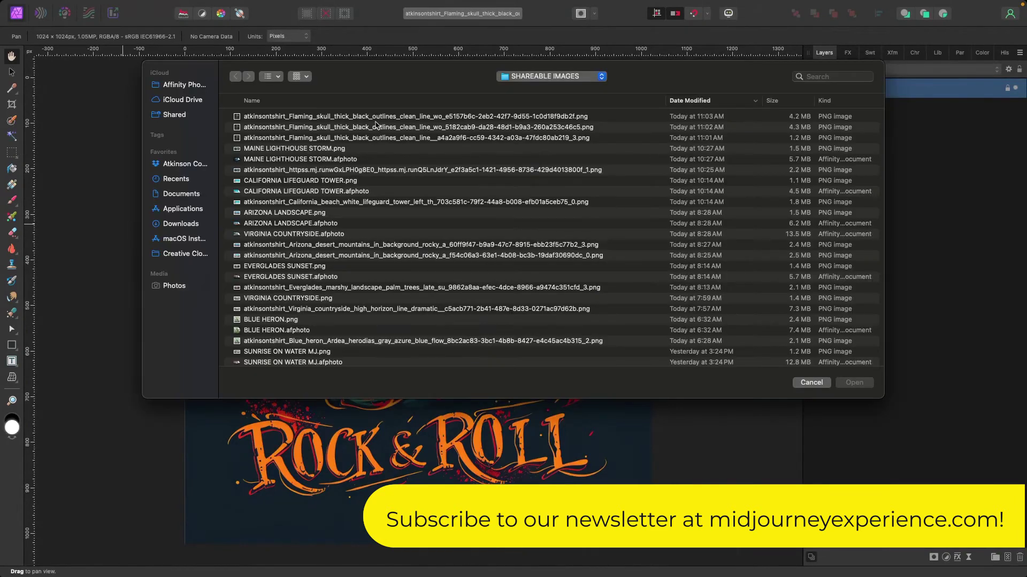
# Step: Resize the second 2048 px skull image to 15 in wide at 300 DPI (4500 × 4500 px)
pyautogui.doubleClick(373, 126)
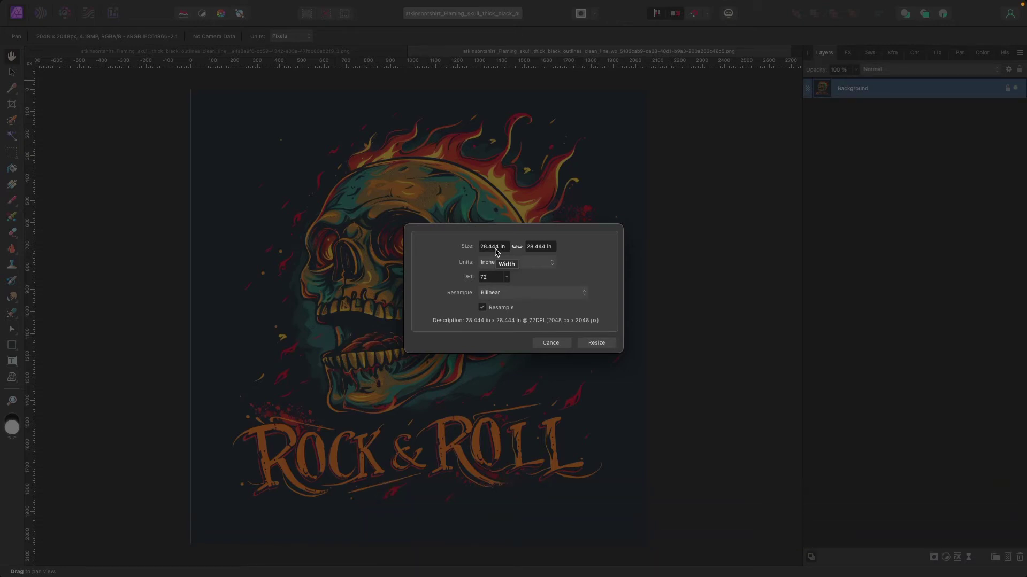
pyautogui.doubleClick(488, 277)
pyautogui.write('300')
pyautogui.doubleClick(492, 246)
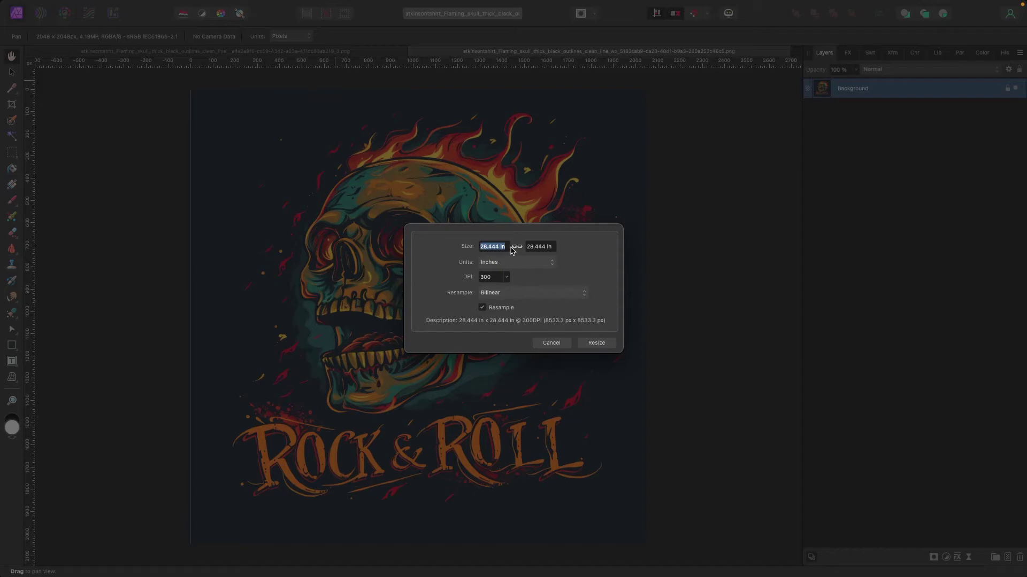
pyautogui.write('15')
pyautogui.click(596, 343)
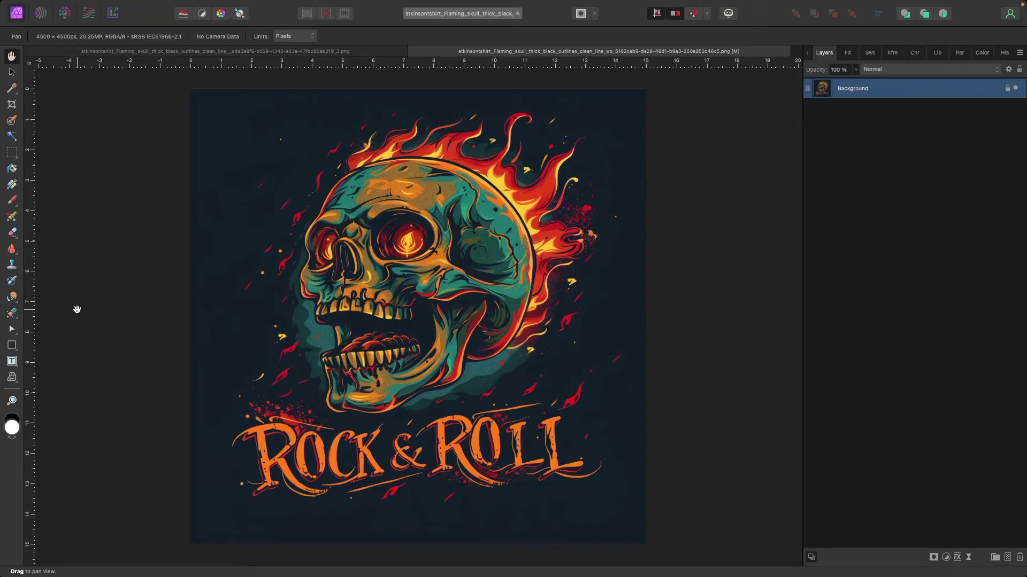
# Step: Resize the newest 2048 px skull PNG to 15 inches at 300 DPI, giving 4500 × 4500 px
pyautogui.press('super+o')
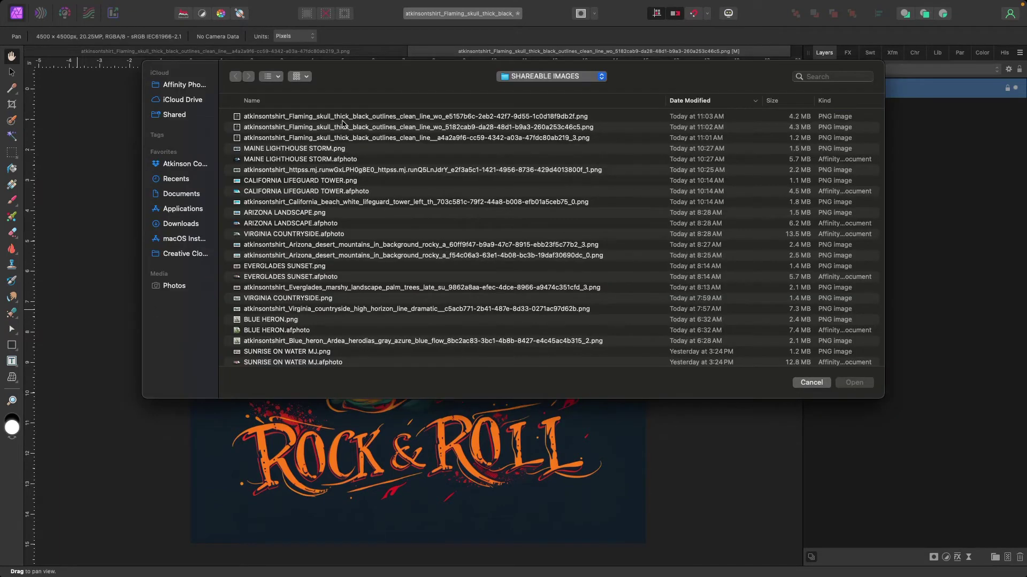
pyautogui.click(345, 117)
pyautogui.click(853, 383)
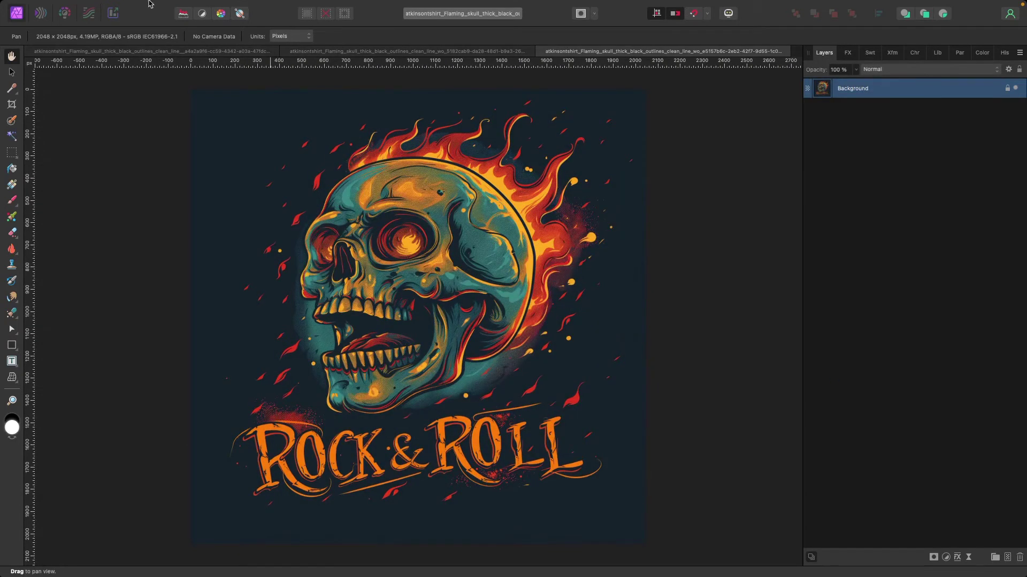
pyautogui.click(181, 7)
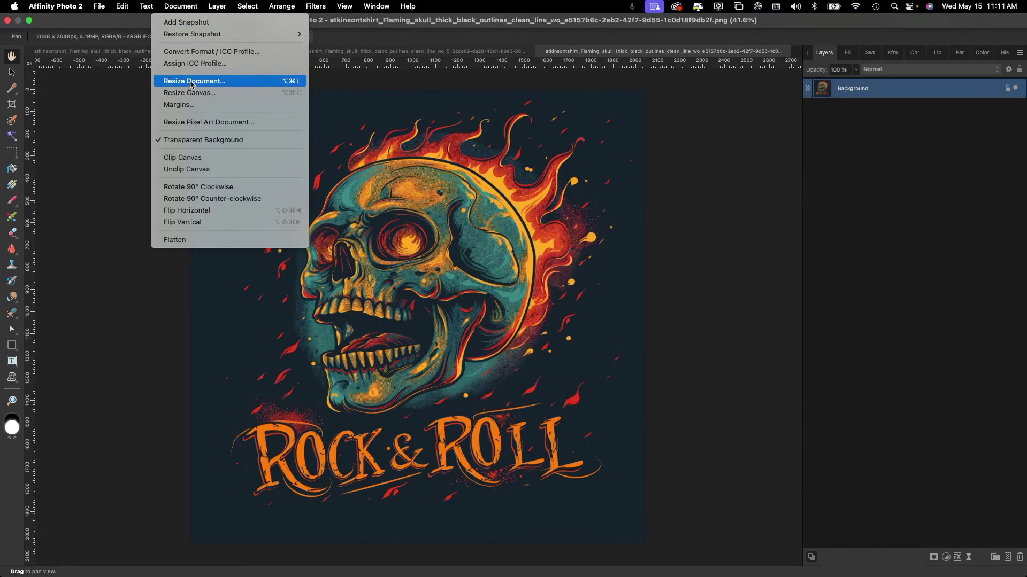
pyautogui.click(191, 81)
pyautogui.write('30')
pyautogui.click(536, 265)
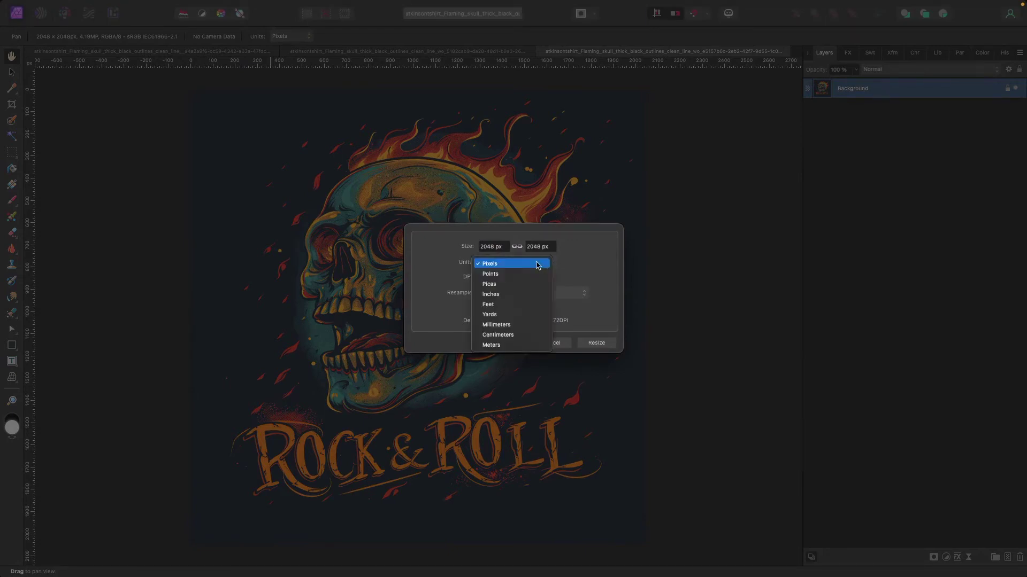
pyautogui.click(492, 269)
pyautogui.doubleClick(491, 247)
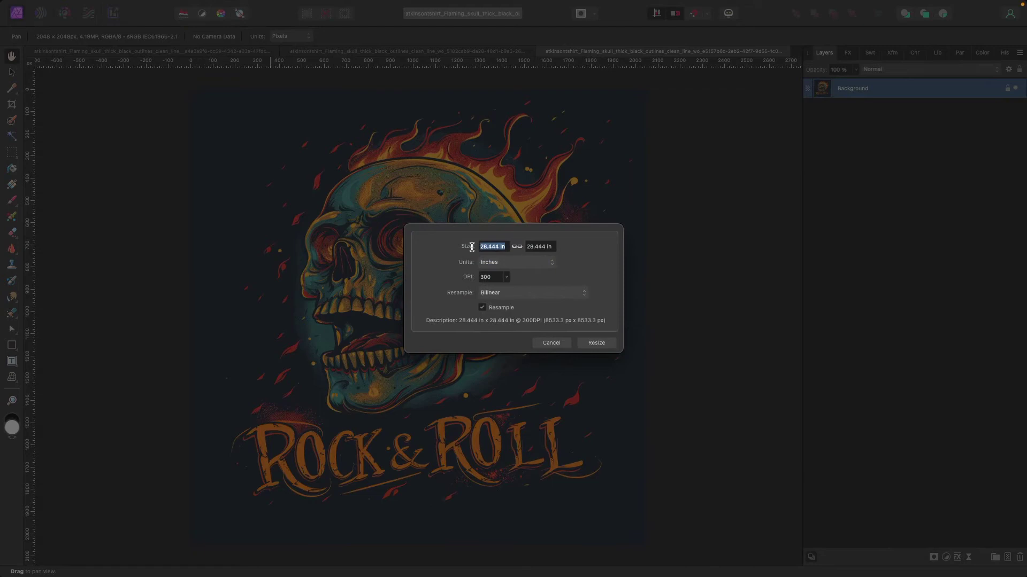
pyautogui.write('15')
pyautogui.click(596, 343)
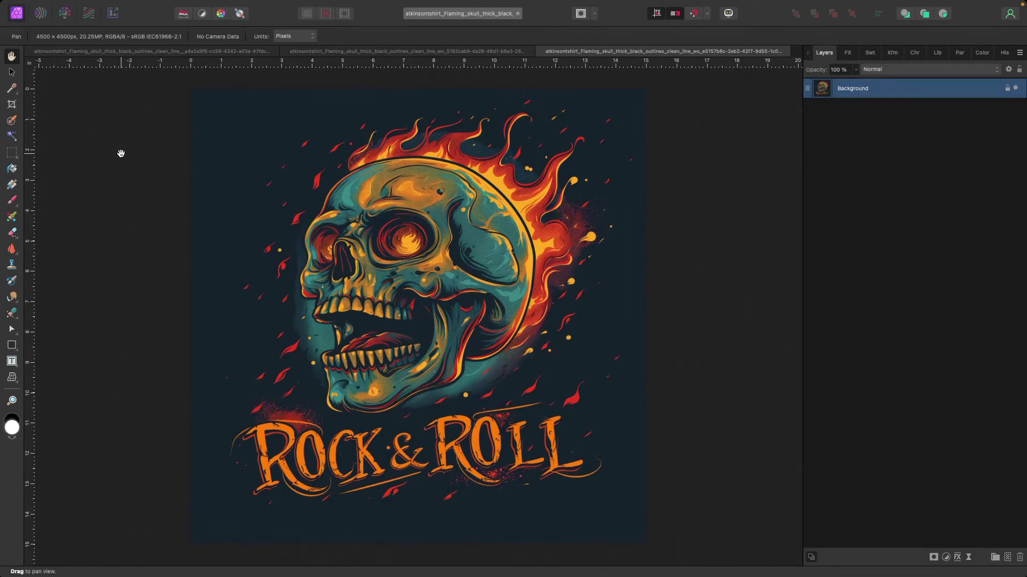
pyautogui.scroll(3, 321, 241)
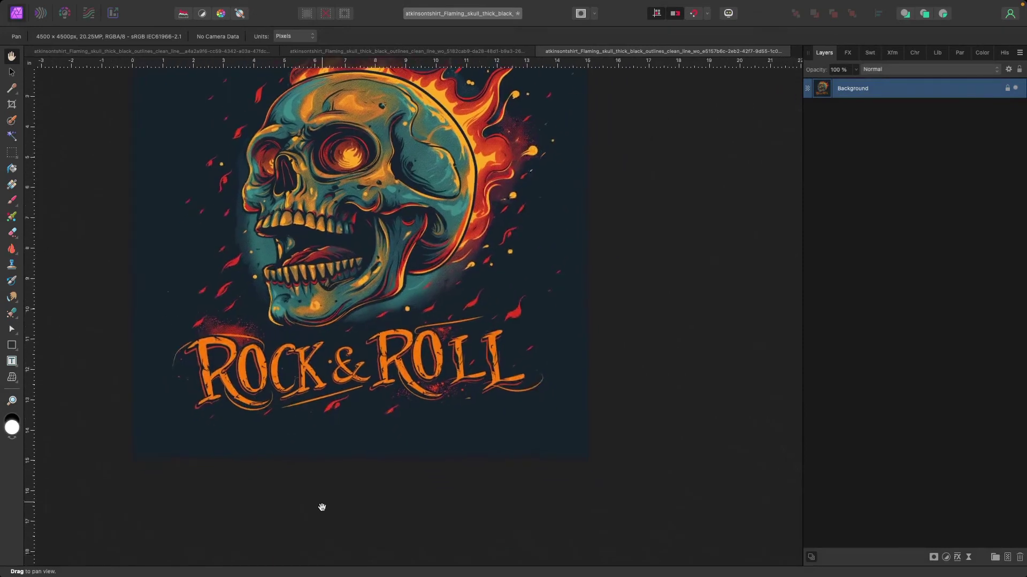
# Step: Load the original 1024 px skull into Gigapixel for a 6x upscale to 6144 × 6144 px and review the preview
pyautogui.click(369, 553)
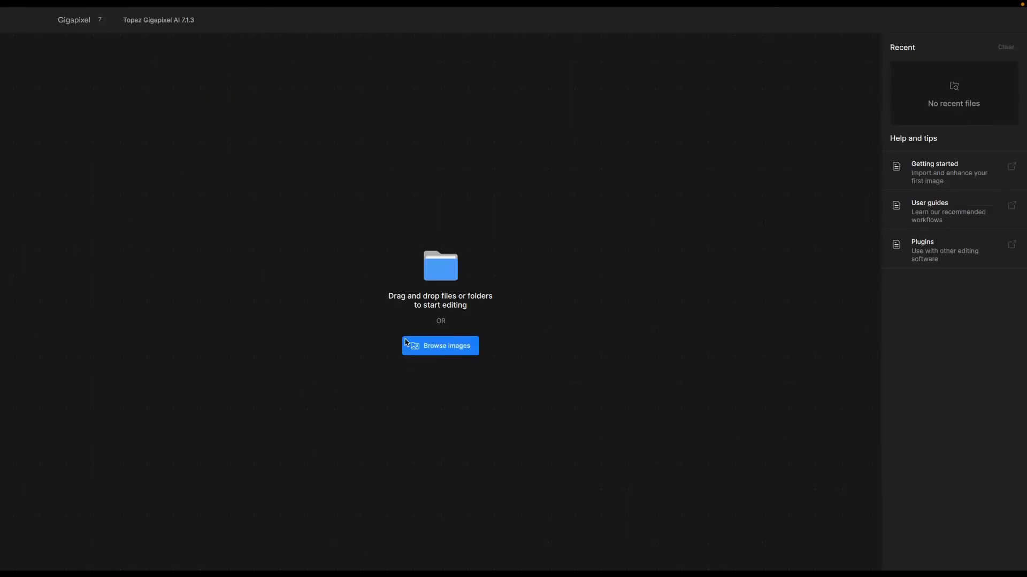
pyautogui.click(411, 344)
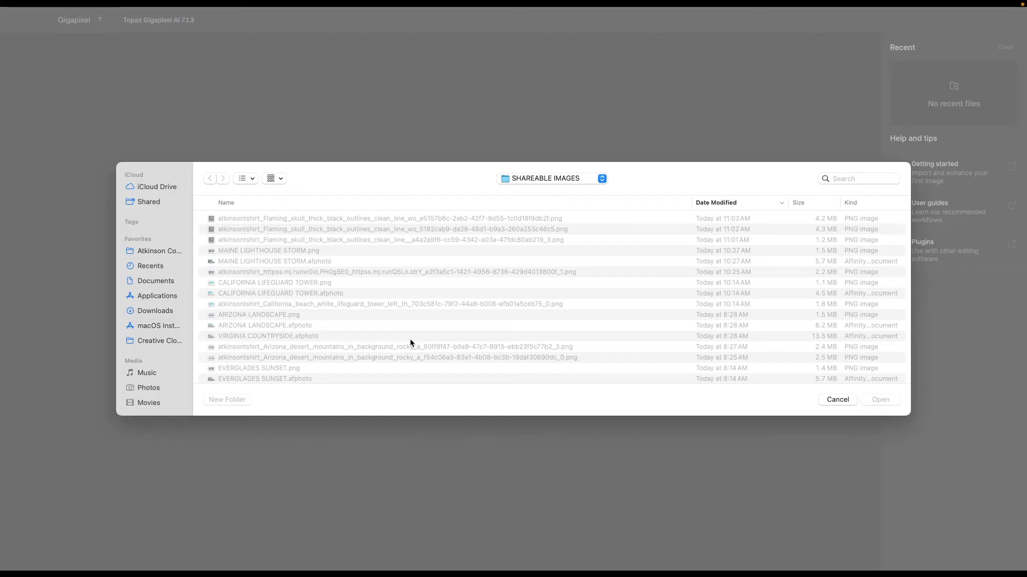
pyautogui.click(327, 241)
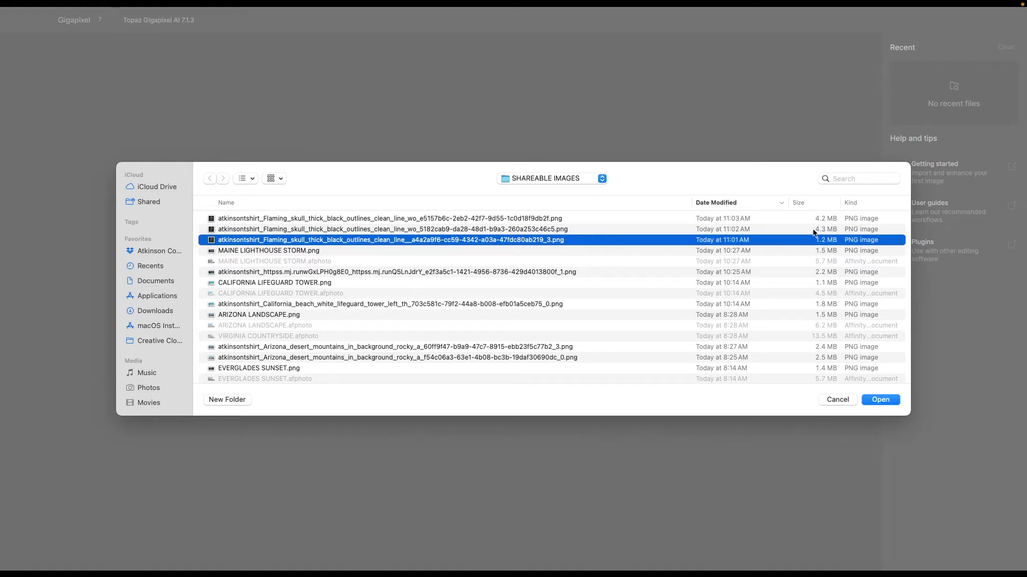
pyautogui.click(880, 400)
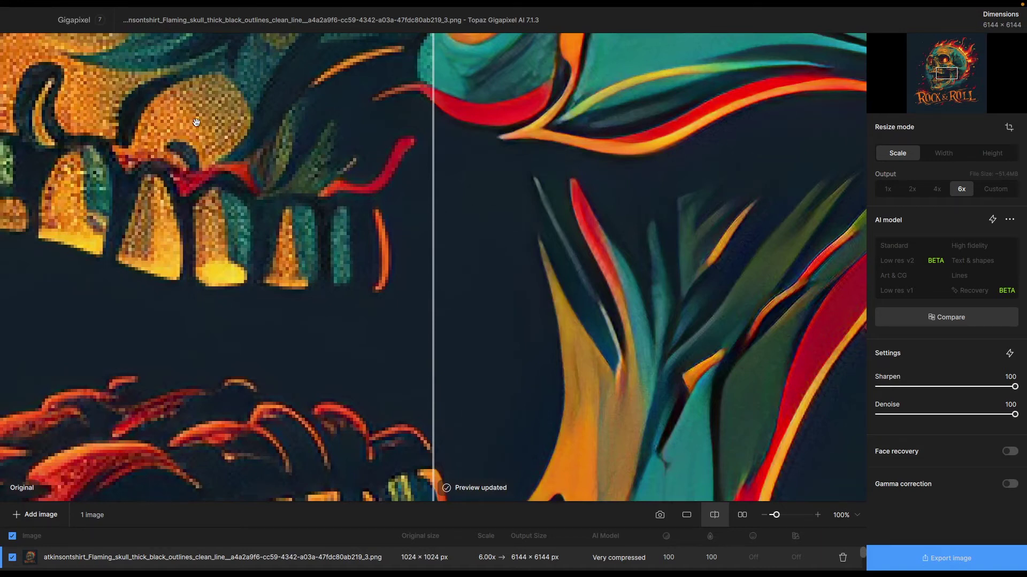
pyautogui.moveTo(433, 233)
pyautogui.mouseDown()
pyautogui.moveTo(223, 238)
pyautogui.moveTo(701, 251)
pyautogui.moveTo(431, 240)
pyautogui.mouseUp()
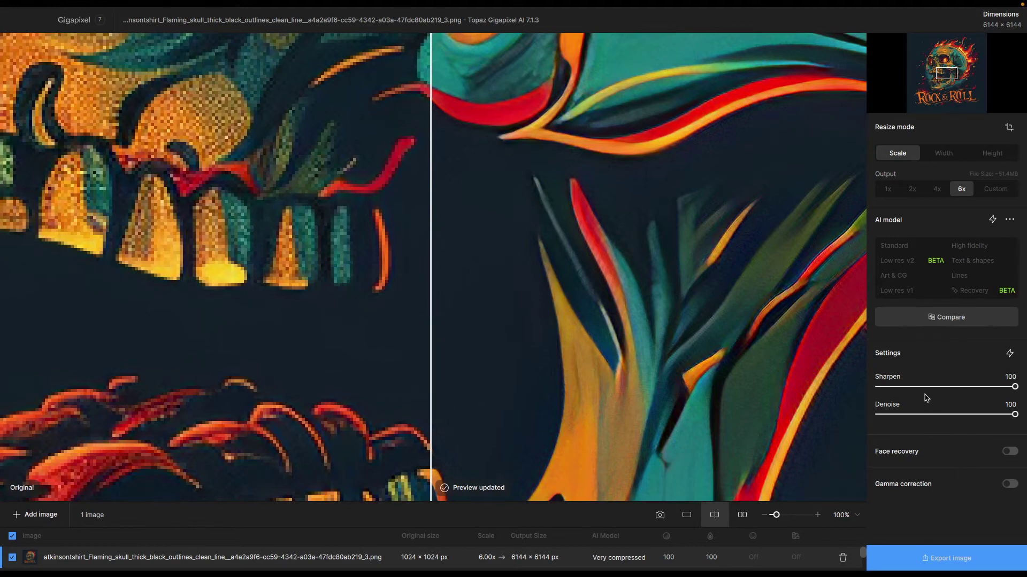
pyautogui.click(936, 561)
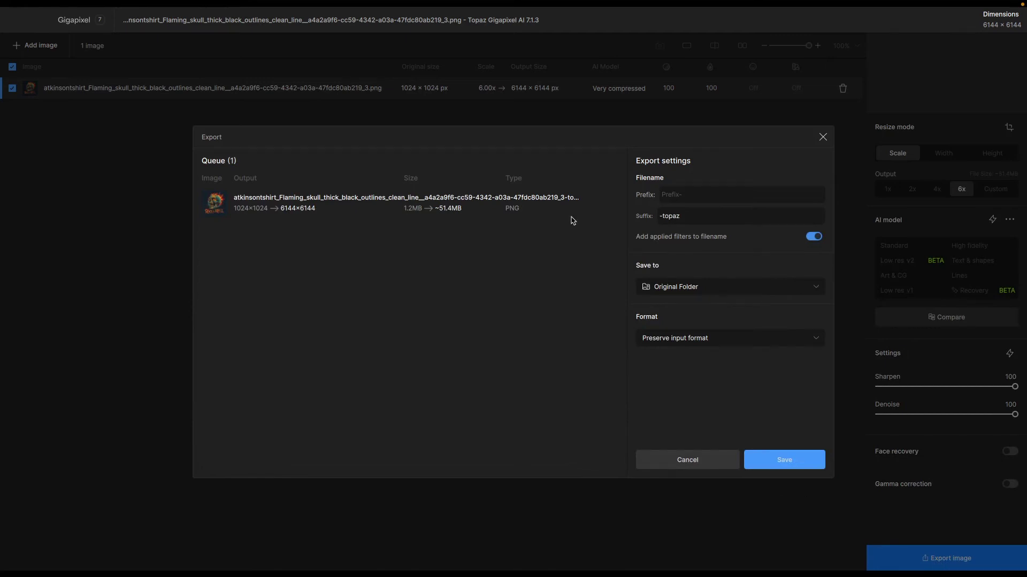
# Step: Export the 6x upscaled skull as a PNG with the -topaz suffix to its original folder
pyautogui.click(778, 462)
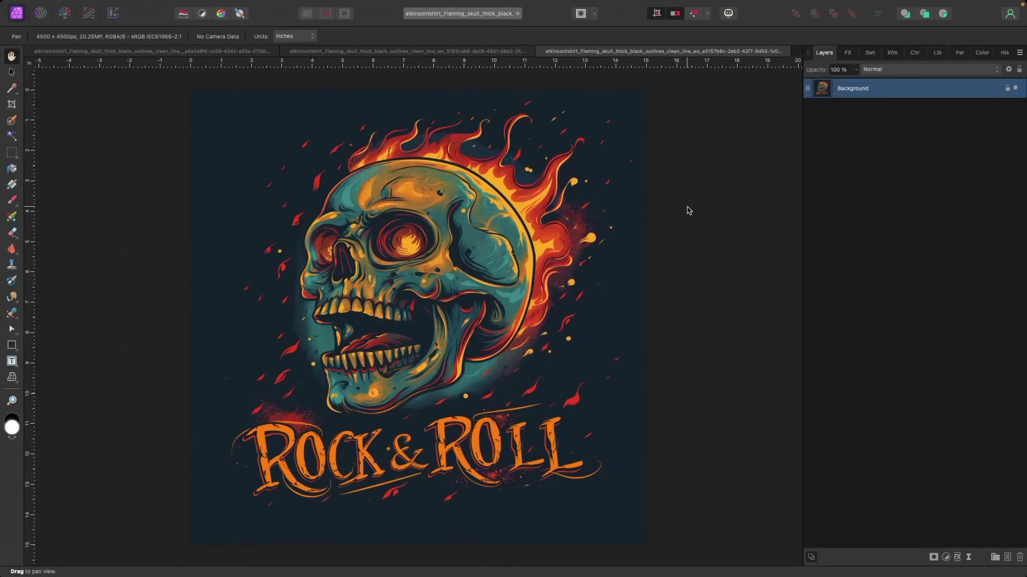
# Step: Resize the 6144 px -topaz skull PNG to 15 inches at 300 DPI, now 4500 × 4500 px
pyautogui.hotkey('ctrl', 'o')
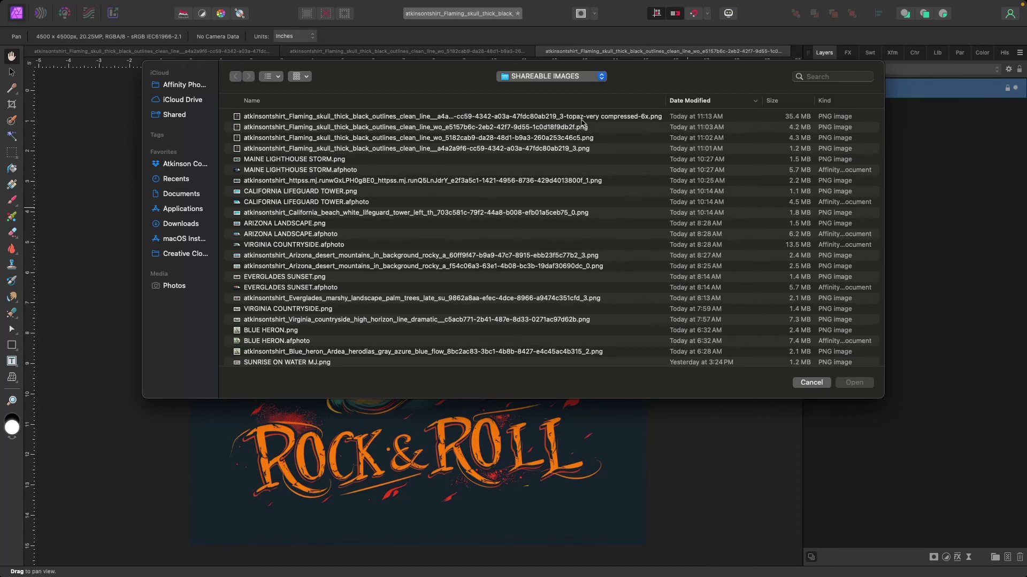
pyautogui.doubleClick(566, 117)
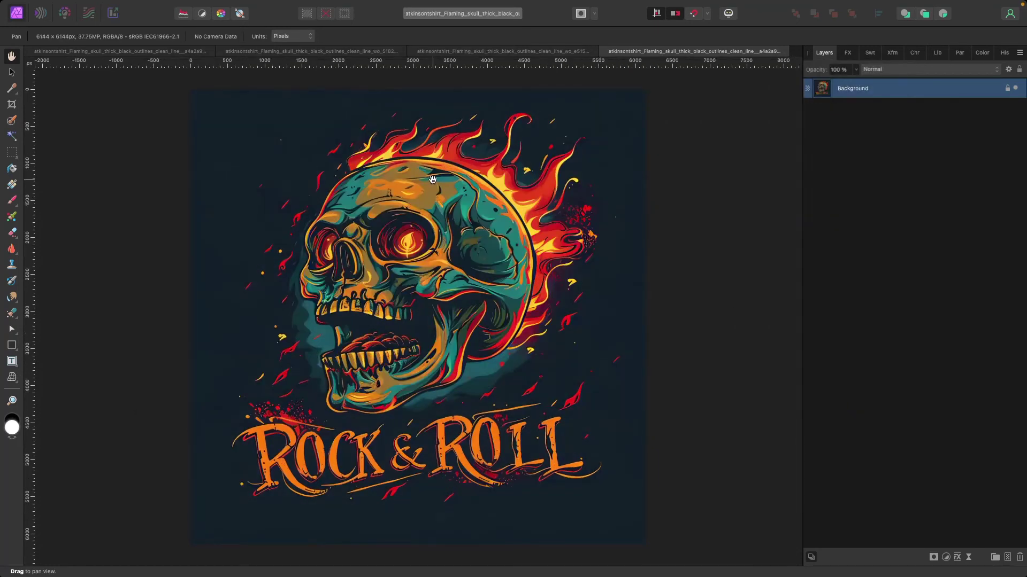
pyautogui.click(146, 7)
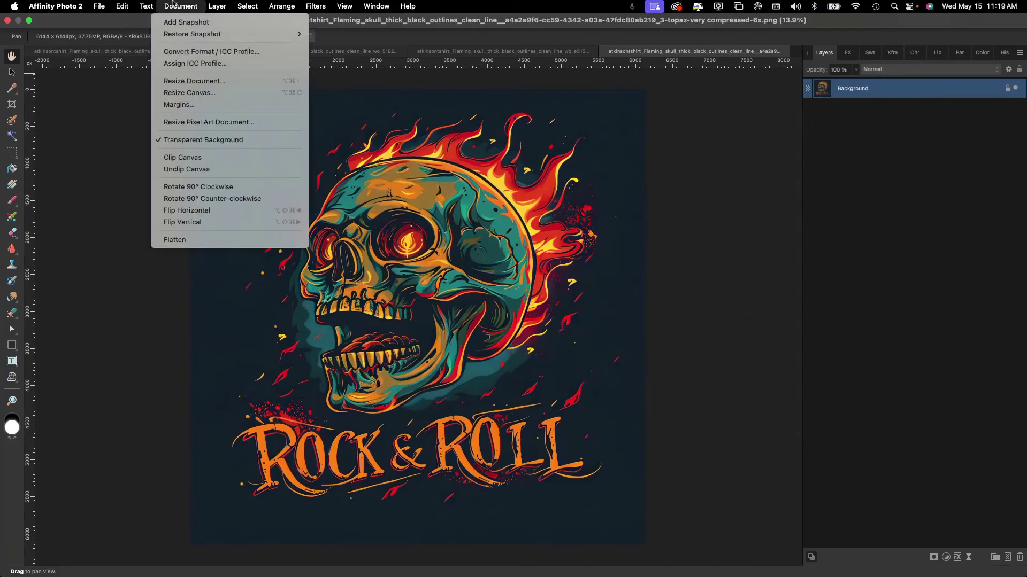
pyautogui.click(192, 80)
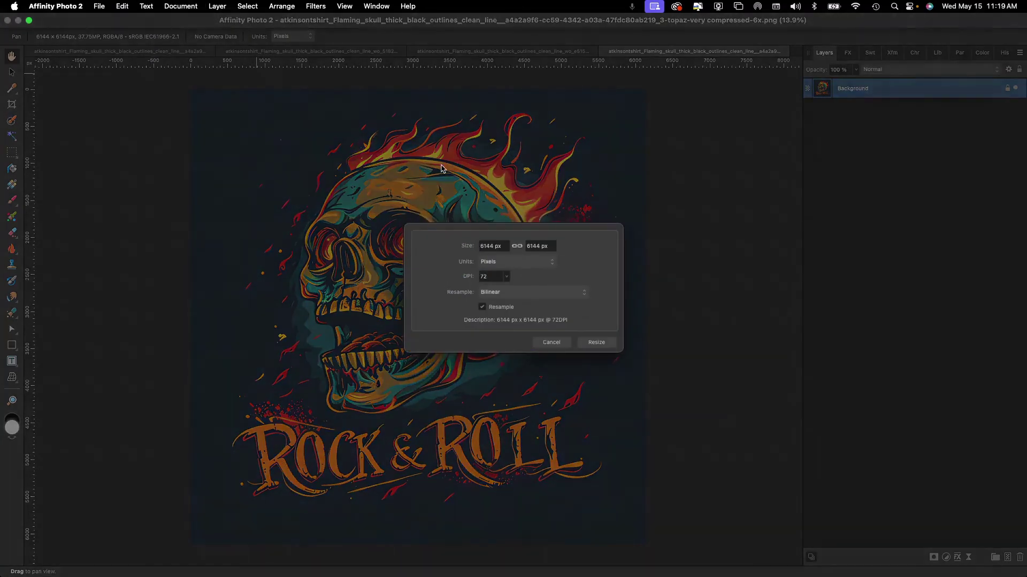
pyautogui.click(498, 263)
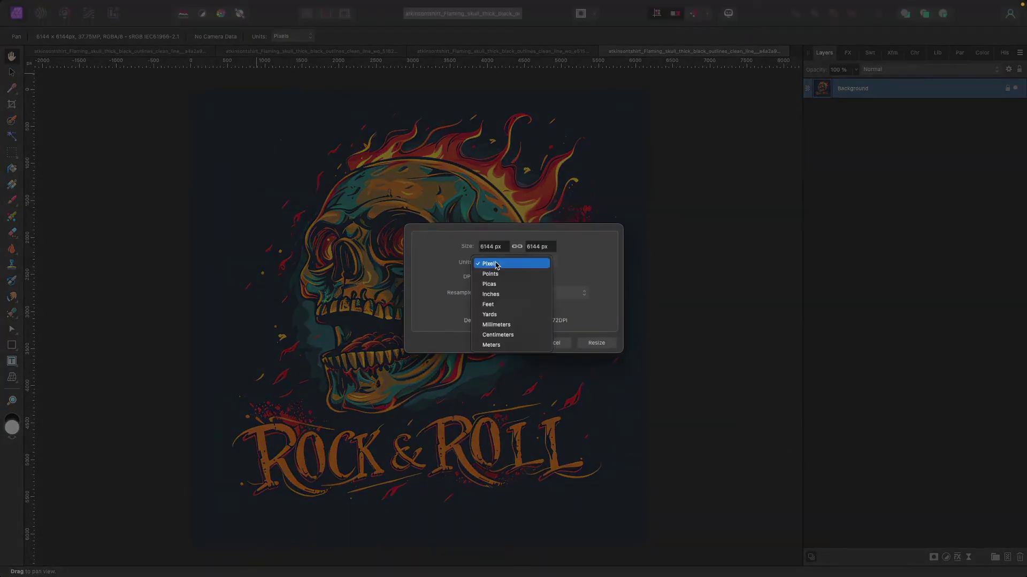
pyautogui.click(499, 297)
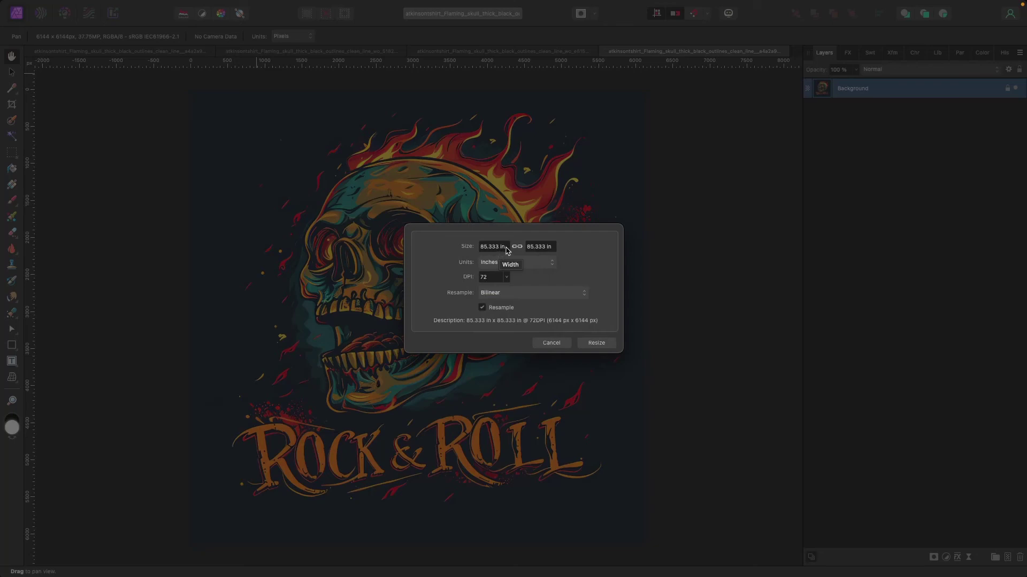
pyautogui.doubleClick(485, 277)
pyautogui.write('300')
pyautogui.doubleClick(494, 246)
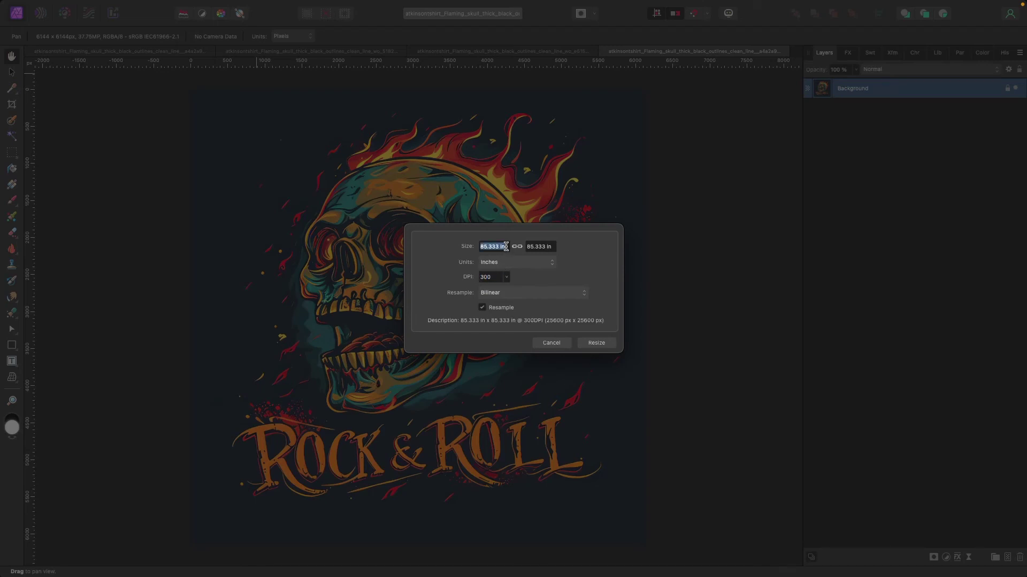
pyautogui.write('15')
pyautogui.click(596, 343)
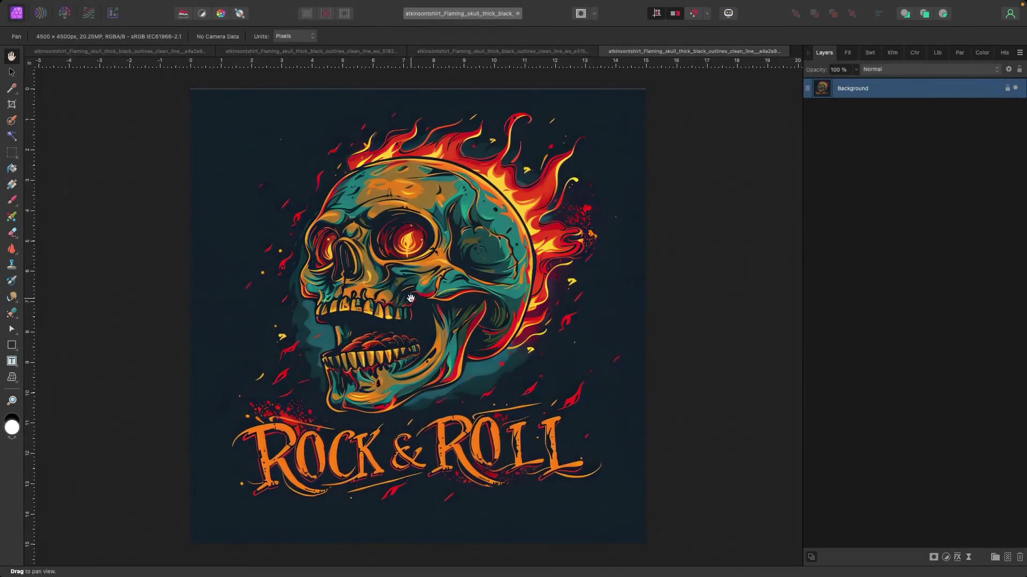
pyautogui.press('z')
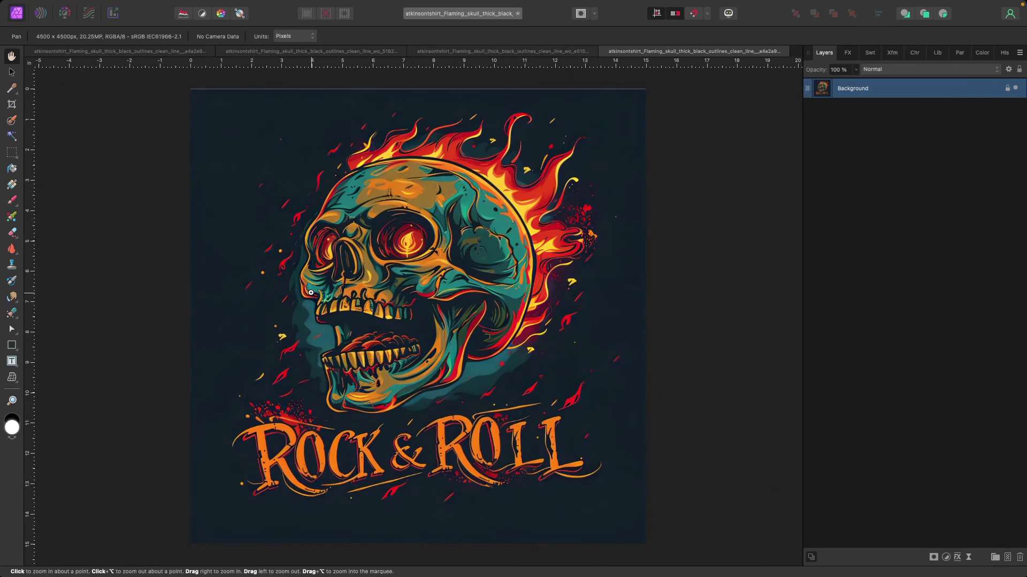
pyautogui.scroll(2, 311, 295)
pyautogui.scroll(3, 309, 293)
pyautogui.scroll(3, 310, 293)
pyautogui.scroll(2, 309, 293)
pyautogui.press('h')
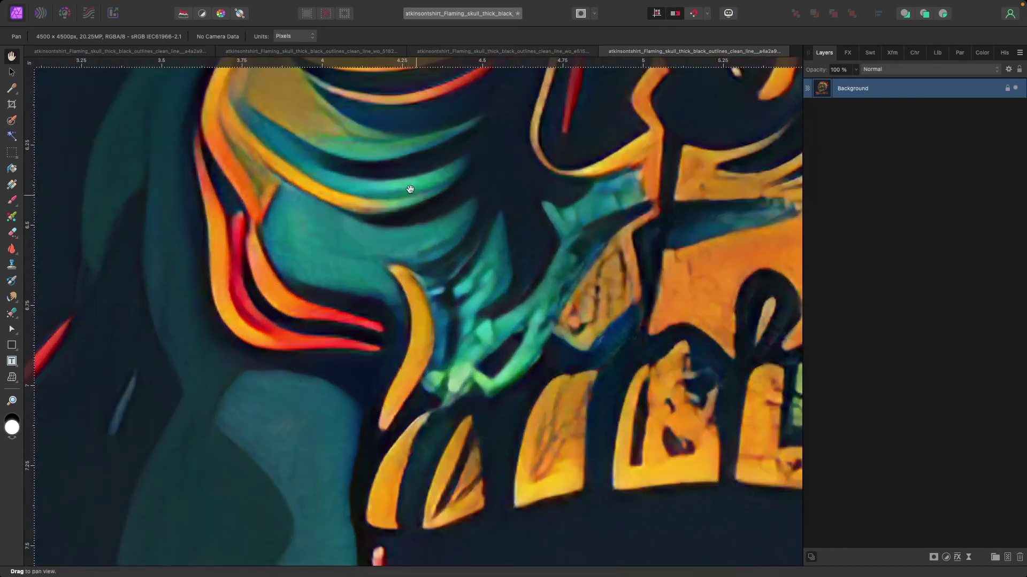
pyautogui.click(316, 51)
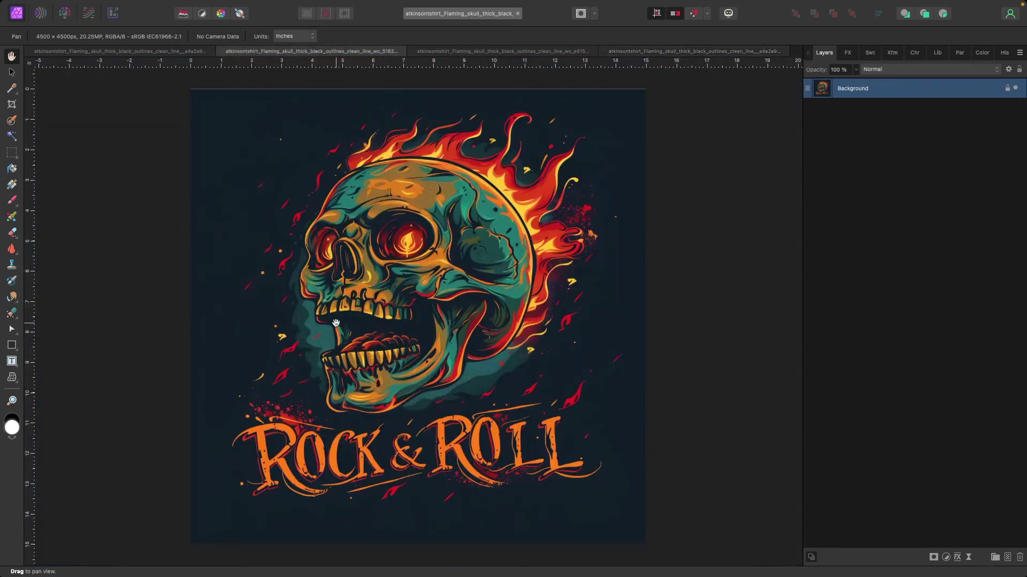
pyautogui.press('z')
pyautogui.scroll(3, 304, 287)
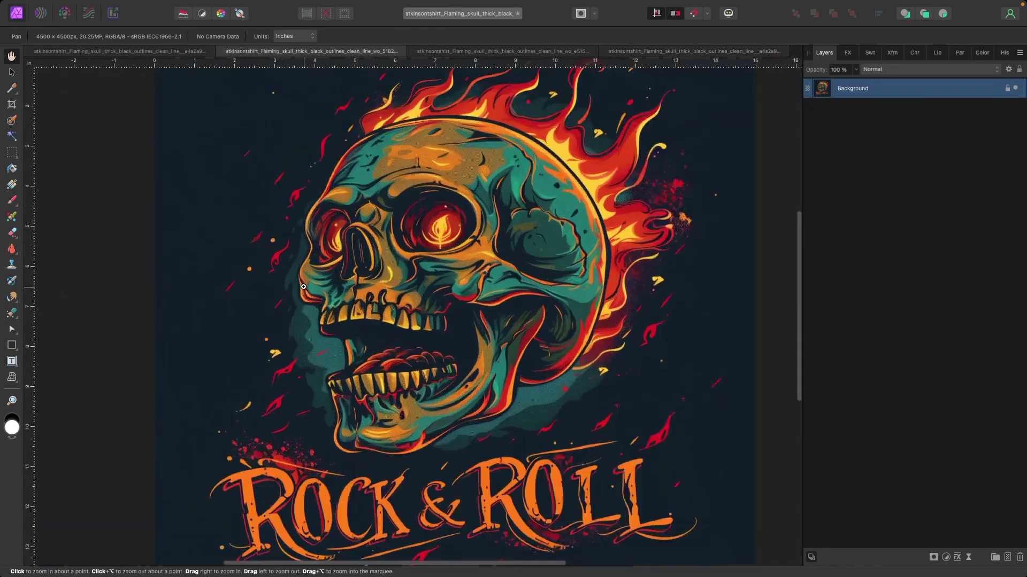
pyautogui.scroll(4, 306, 287)
pyautogui.scroll(4, 303, 286)
pyautogui.scroll(3, 304, 287)
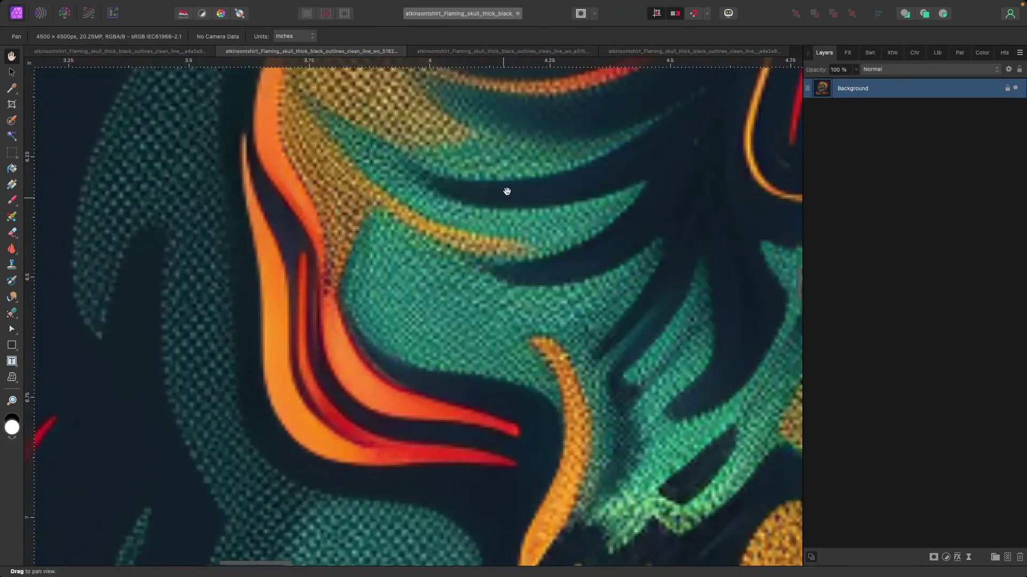
pyautogui.click(442, 51)
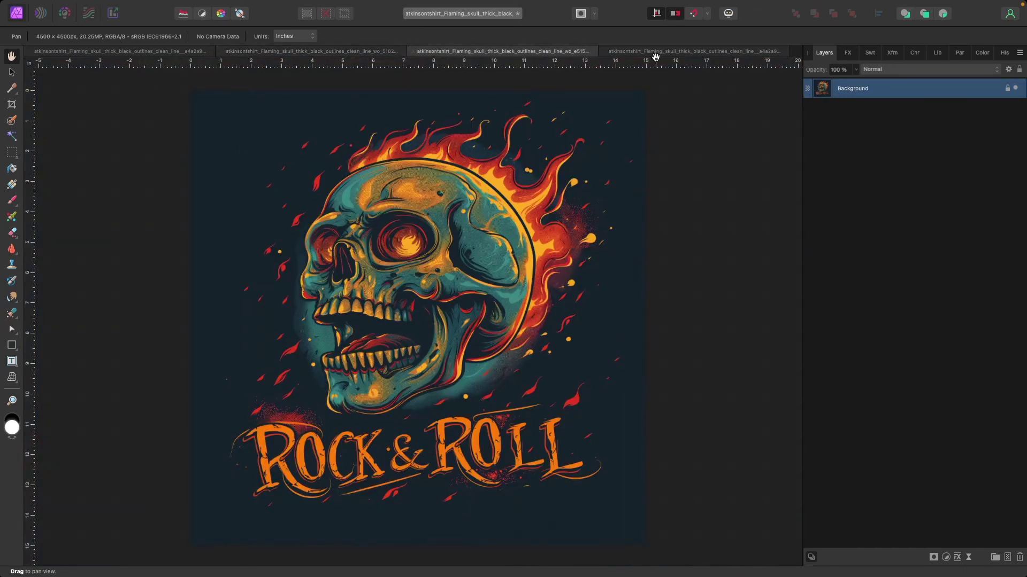
pyautogui.click(656, 53)
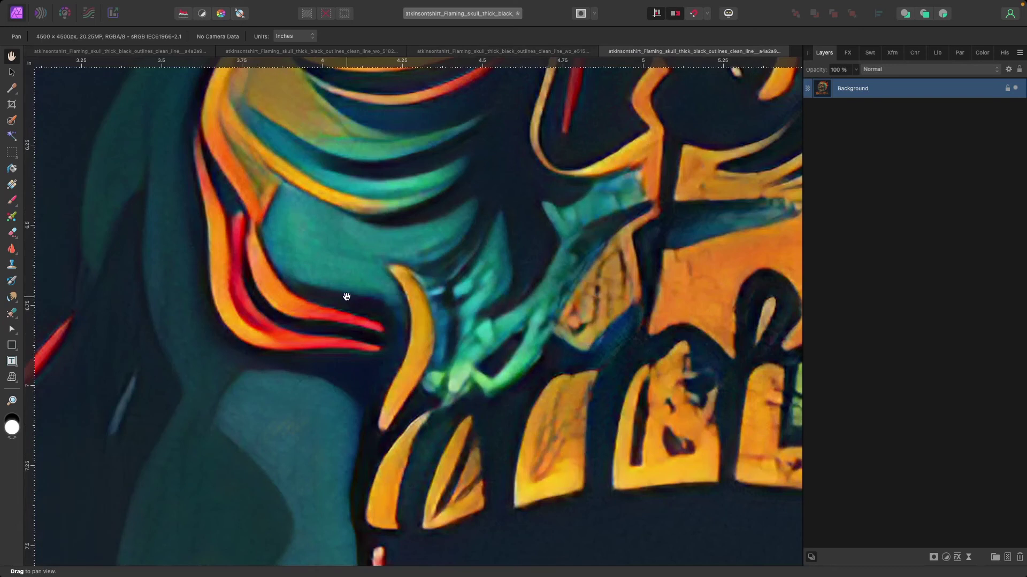
pyautogui.hotkey('ctrl', '0')
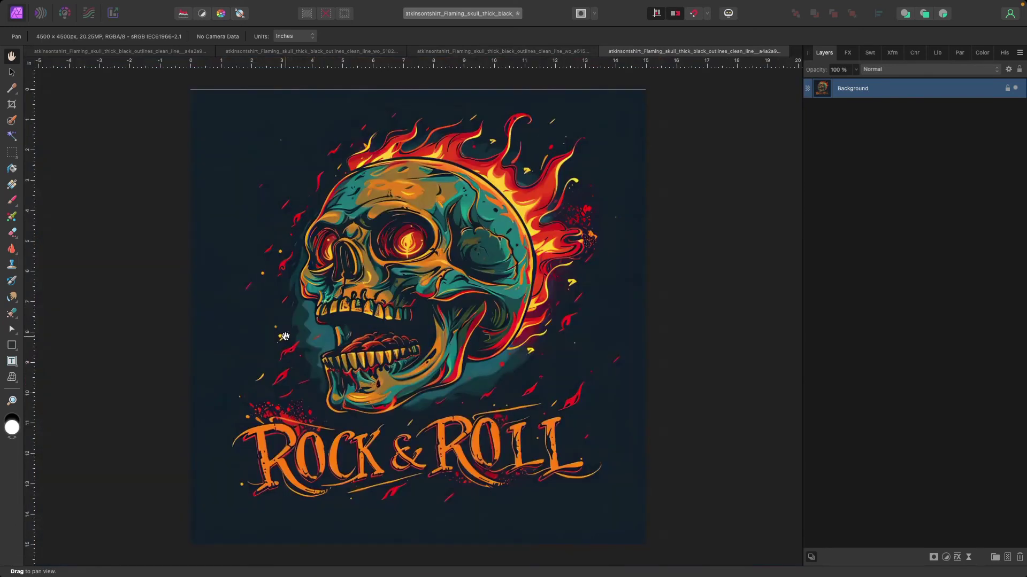